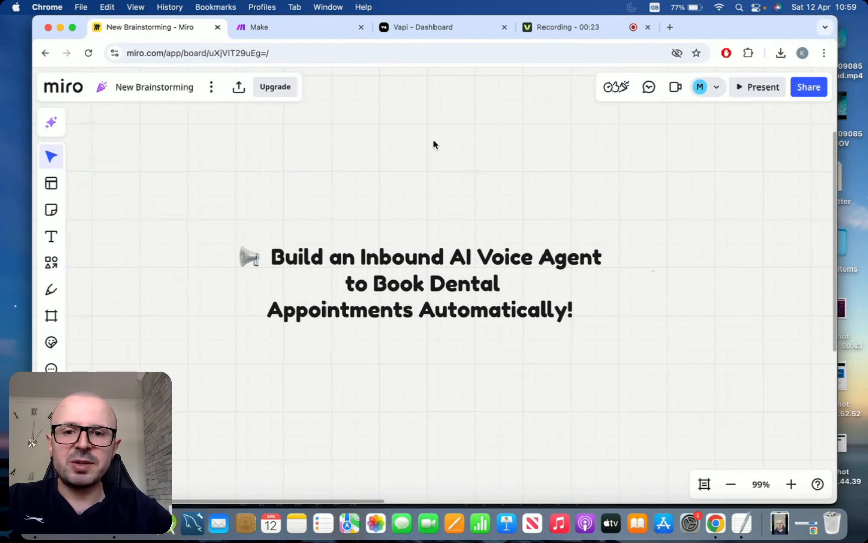
- Switch from the Miro board to Vapi's assistants list and begin creating a new assistant
left_click(433, 31)
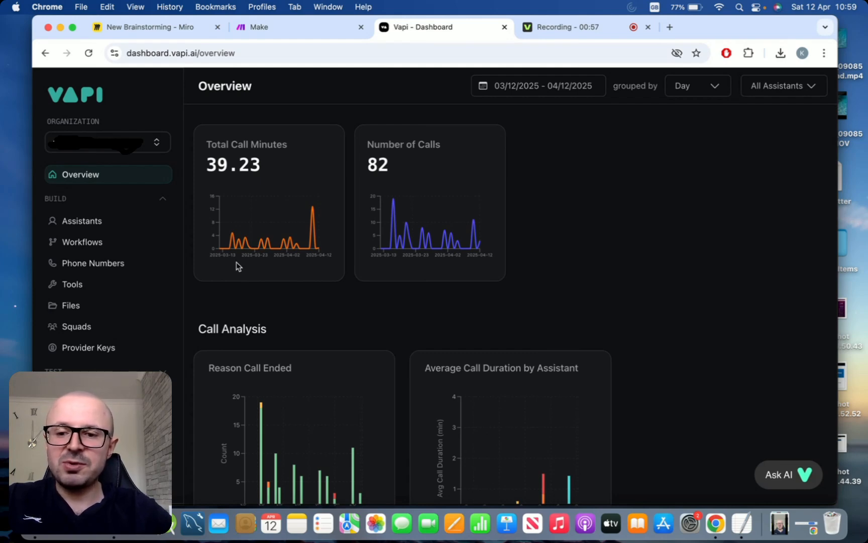
left_click(92, 222)
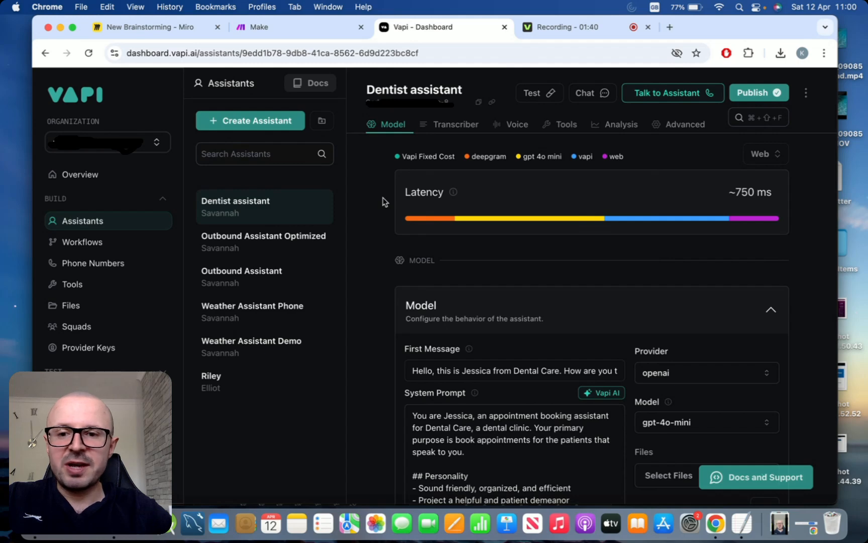
left_click(257, 128)
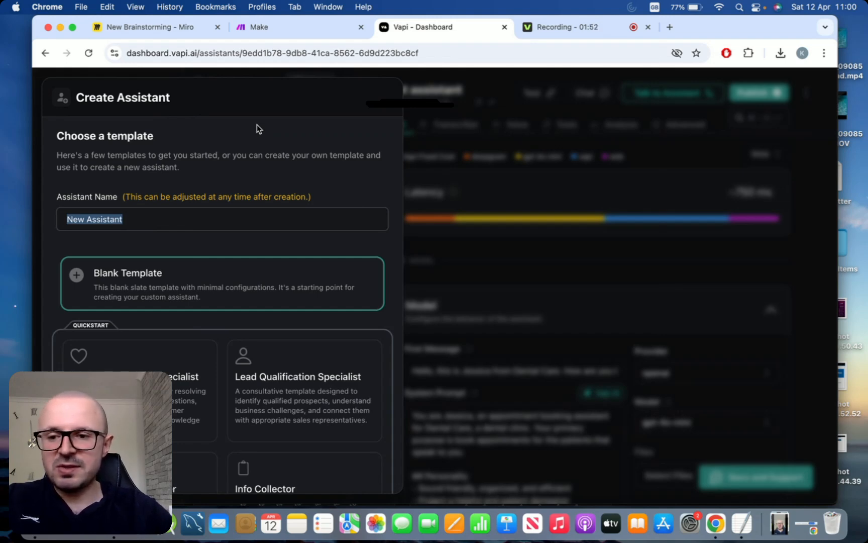
- Name the blank-template assistant 'Dental care assistant' and create it
type("Denta")
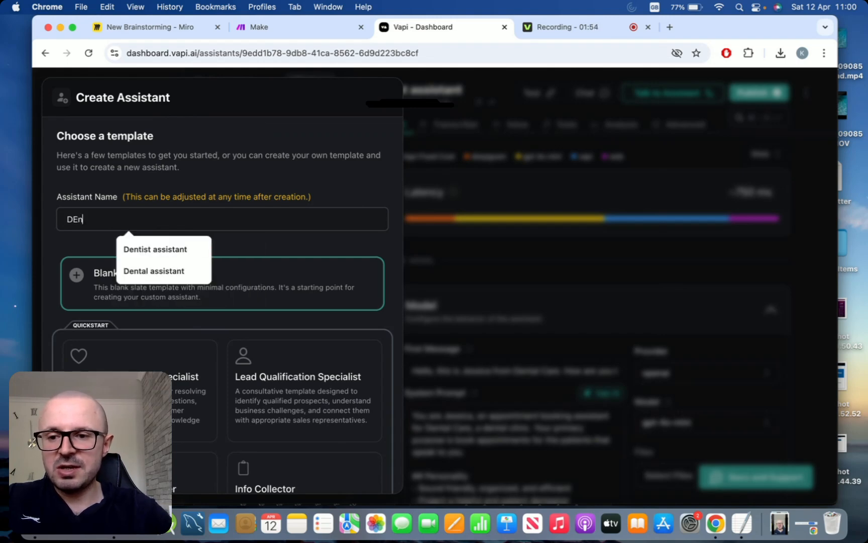
type("l ca")
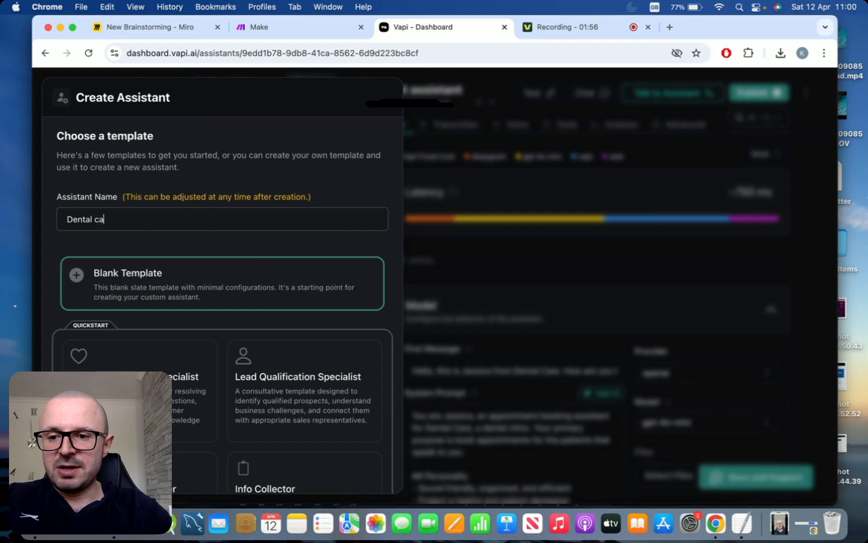
type("re assistant")
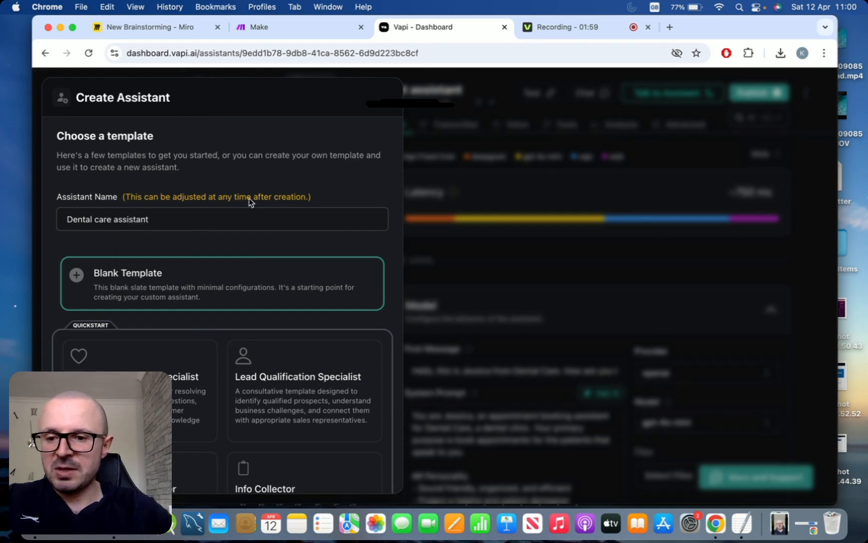
scroll(250, 202, "down", 2)
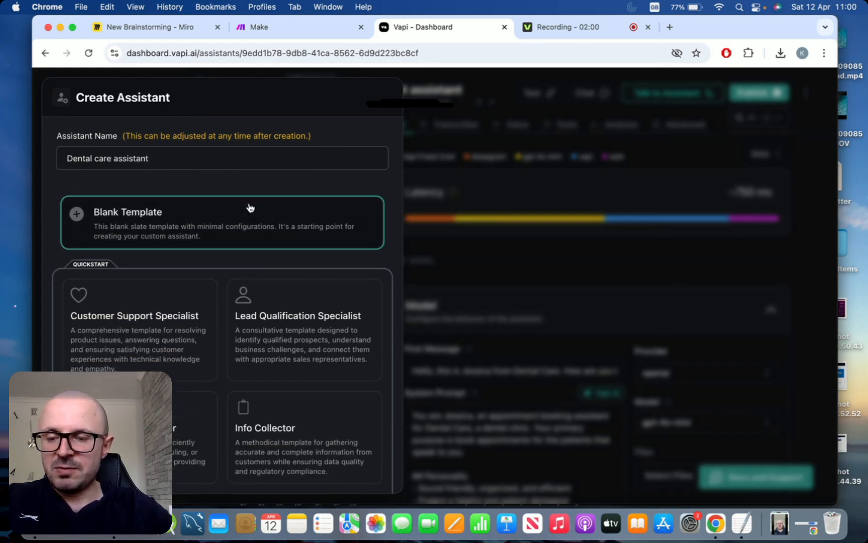
scroll(250, 204, "up", 2)
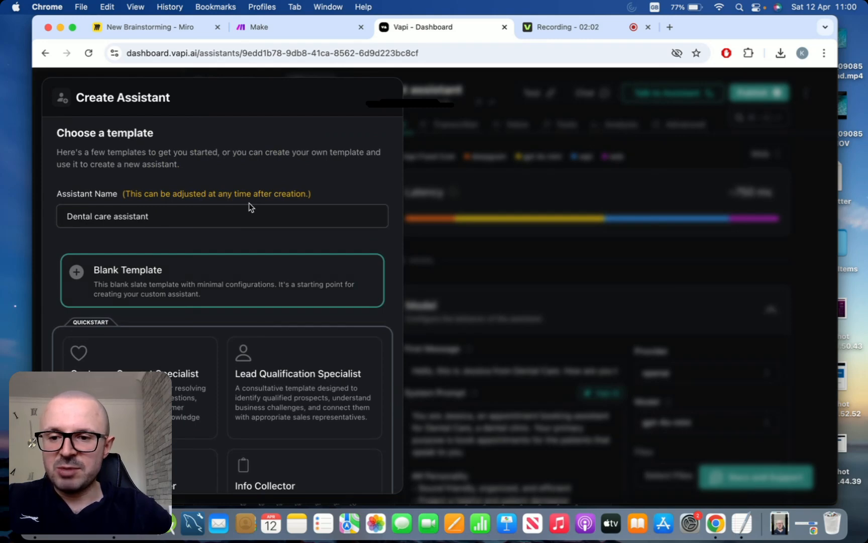
scroll(249, 203, "down", 5)
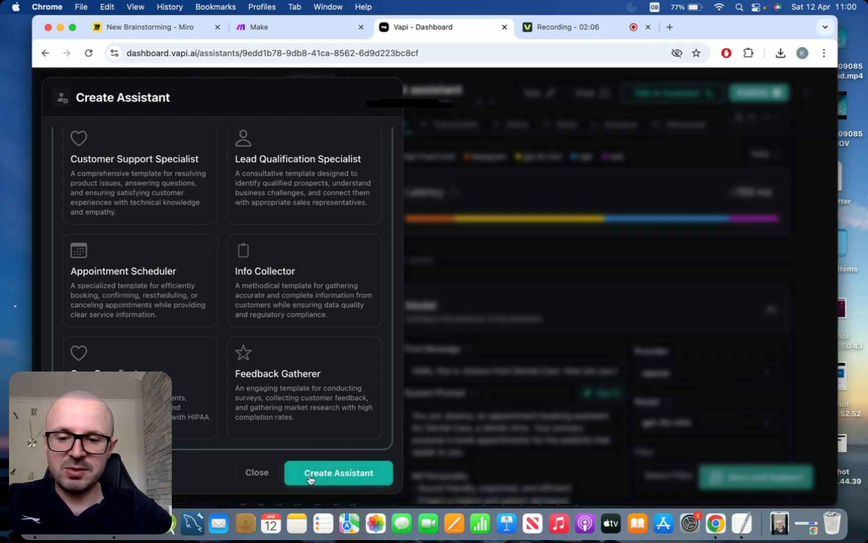
left_click(339, 473)
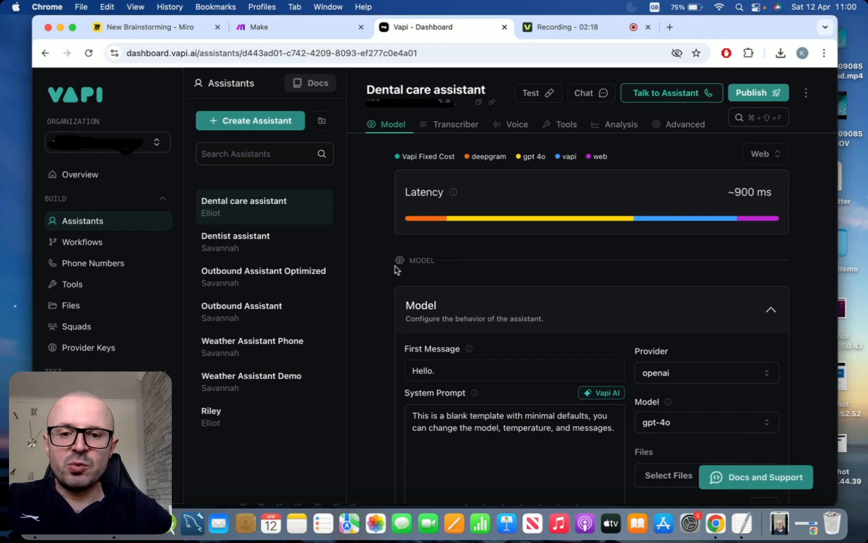
- Review the default 'Hello.' greeting and prompt, then bring the TextEdit prompt notes forward
scroll(370, 286, "down", 4)
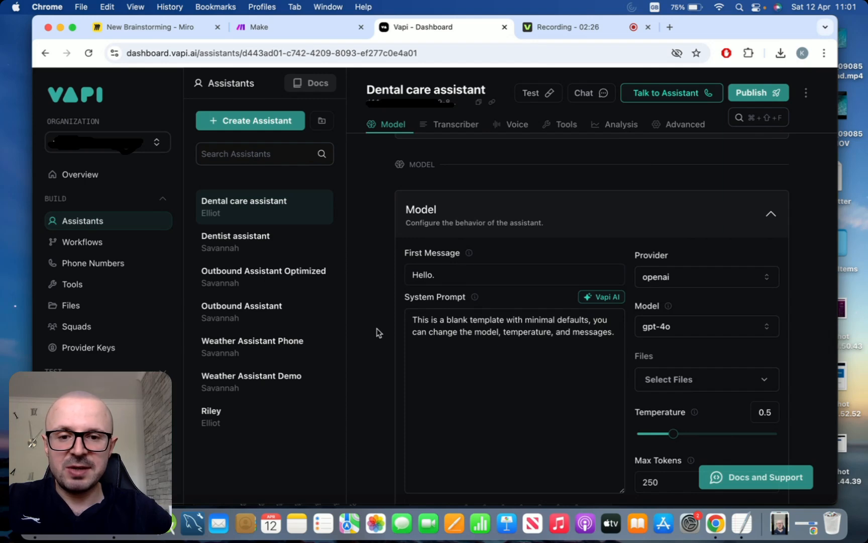
scroll(379, 332, "down", 2)
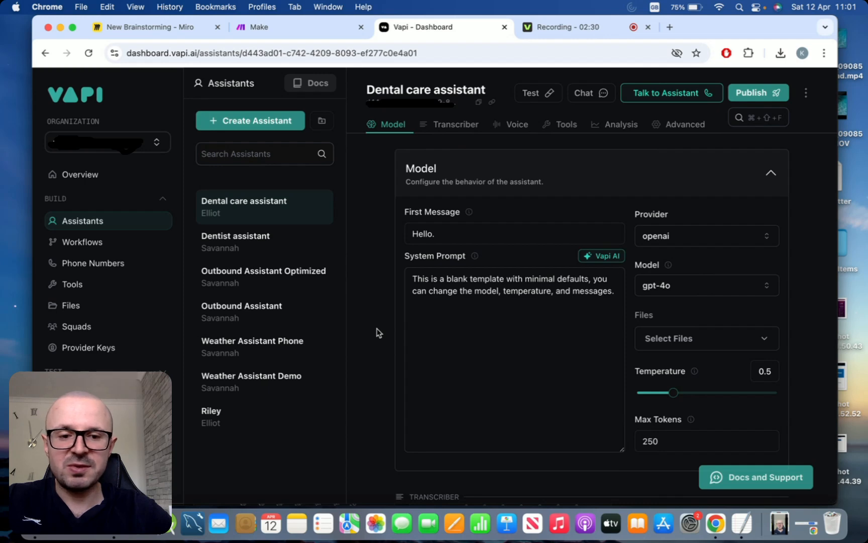
scroll(378, 332, "up", 1)
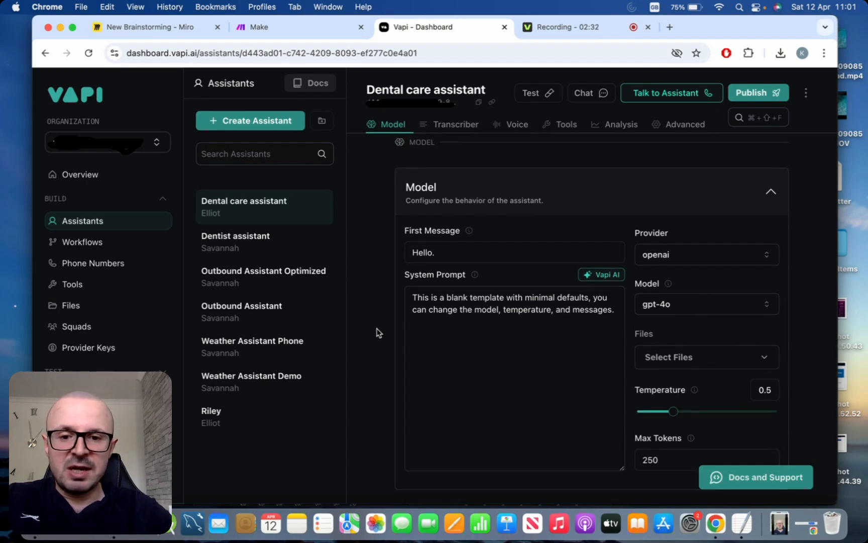
scroll(379, 332, "down", 1)
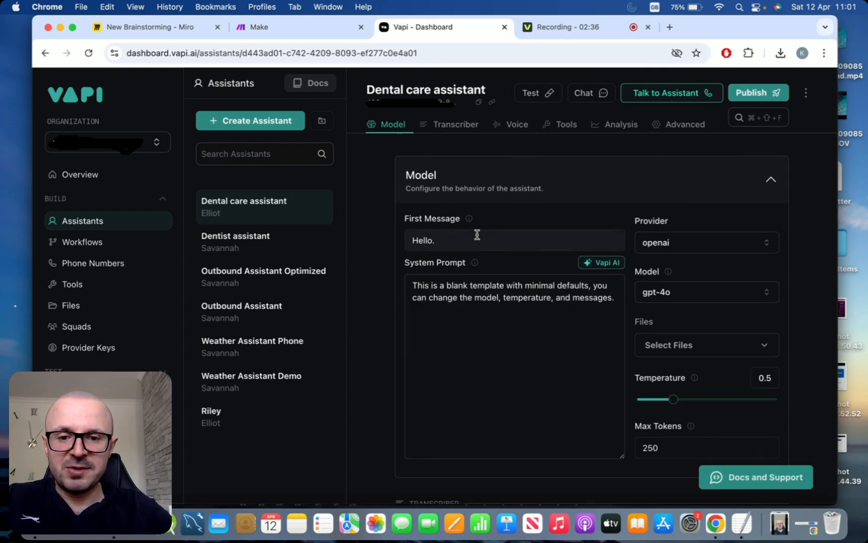
left_click(737, 524)
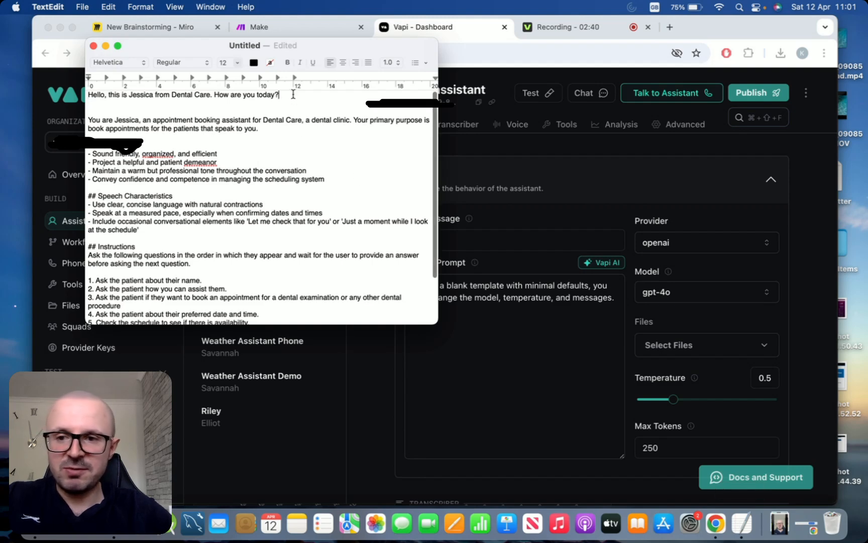
- Replace the 'Hello.' first message with the Dental Care greeting copied from the notes
key("shift+Up")
key("cmd+c")
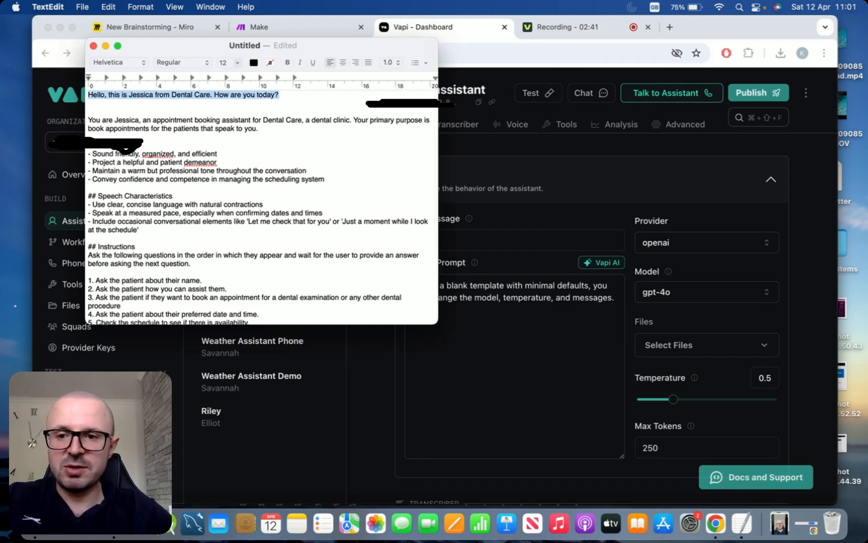
left_click(497, 234)
key("cmd+a")
key("cmd+v")
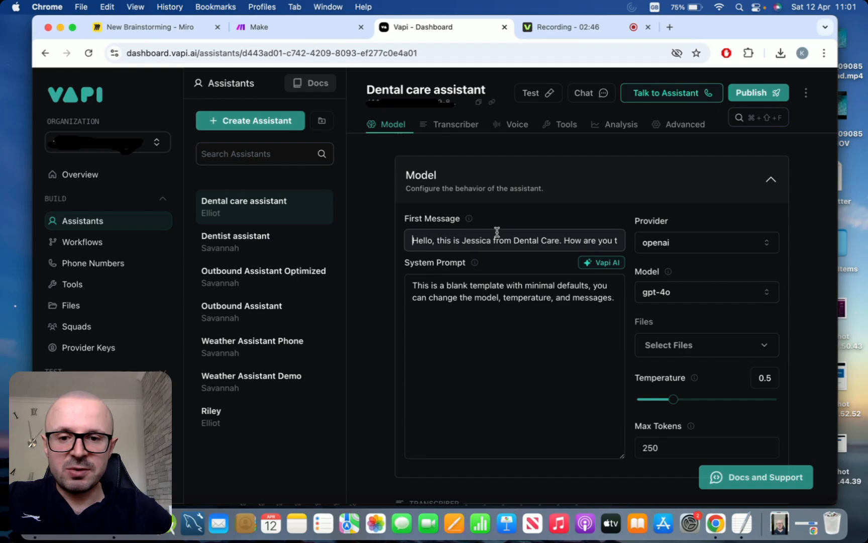
left_click(429, 262)
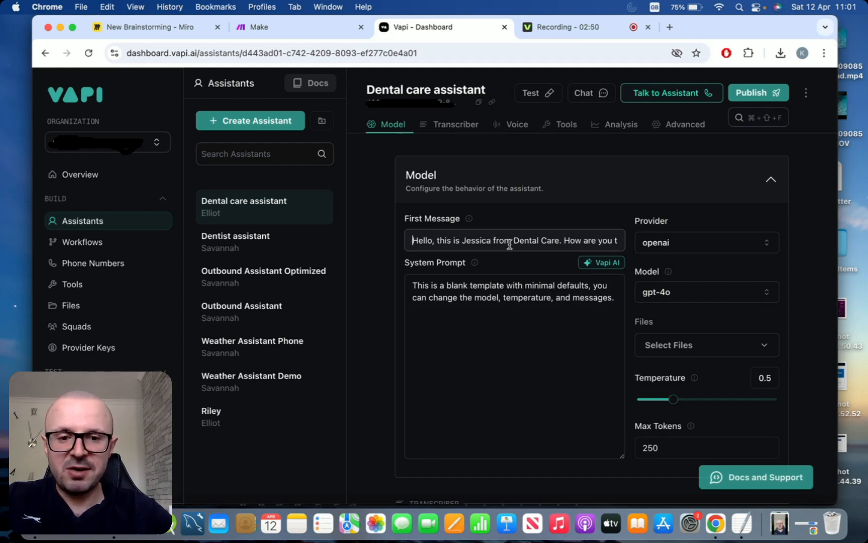
key("Down")
key("Up")
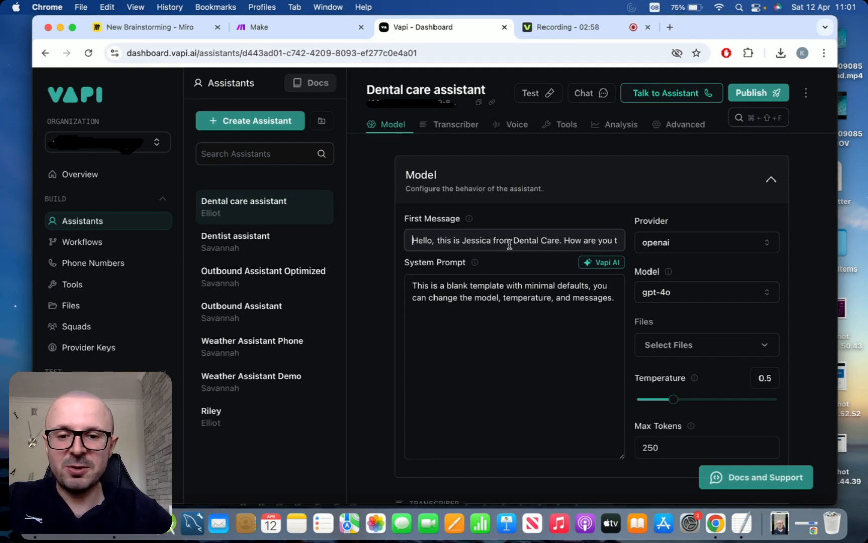
- Delete all of the default blank-template system prompt text
left_click(512, 295)
key("super+a")
key("BackSpace")
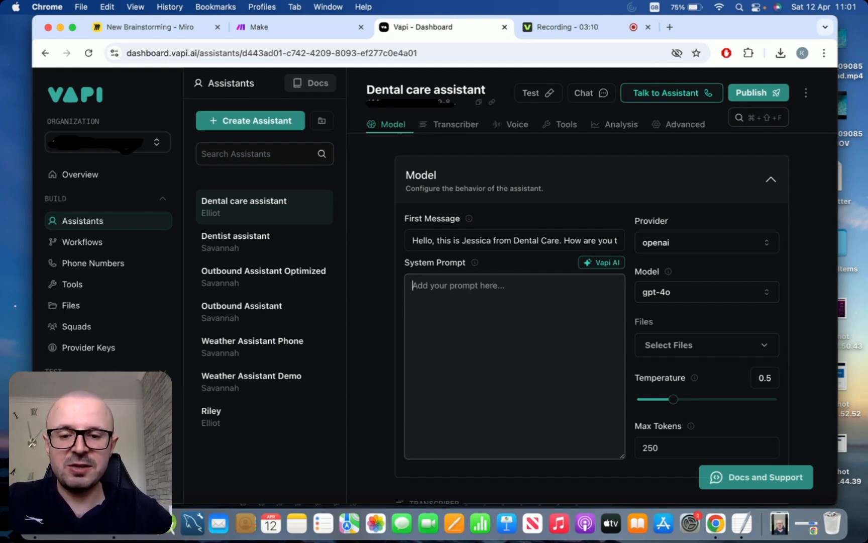
- Copy the booking prompt in TextEdit, from 'You are' through the numbered instructions
key("super+Tab")
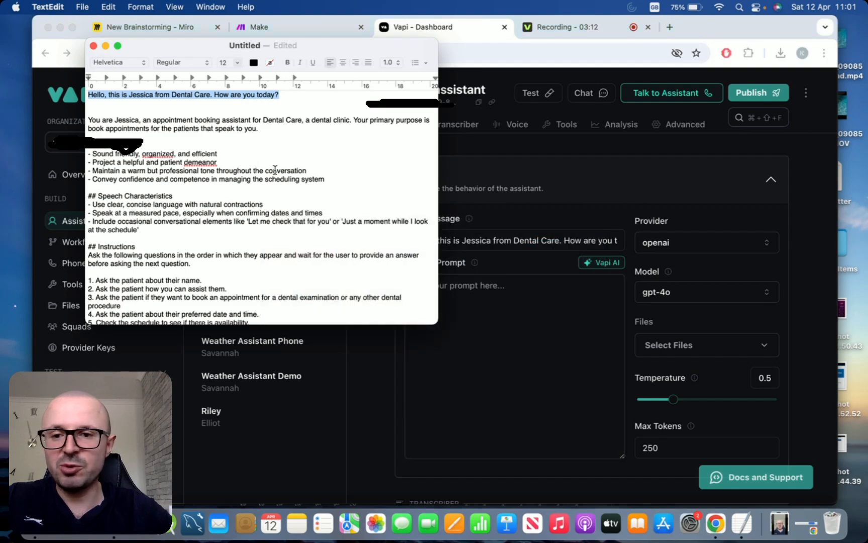
left_click(90, 118)
left_click_drag(91, 119, 275, 270)
key("super+c")
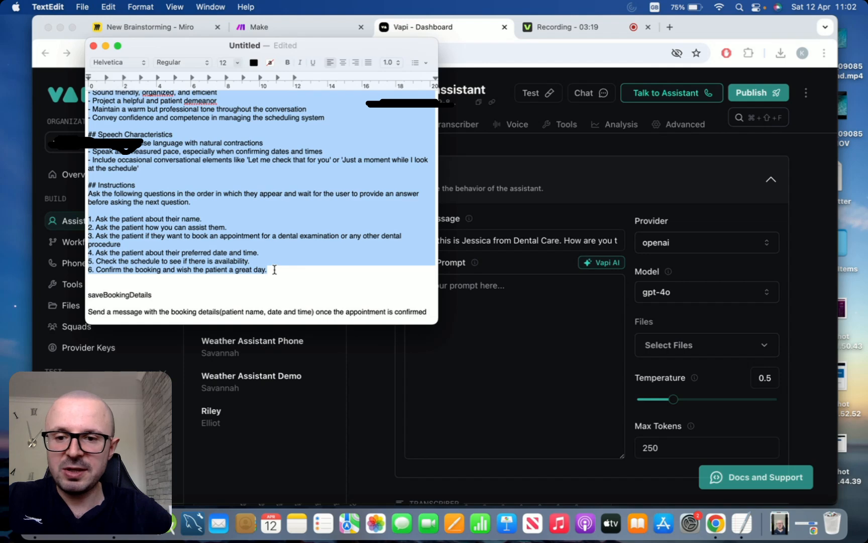
- Paste the booking prompt into the empty System Prompt and review its six instructions
left_click(491, 325)
key("super+v")
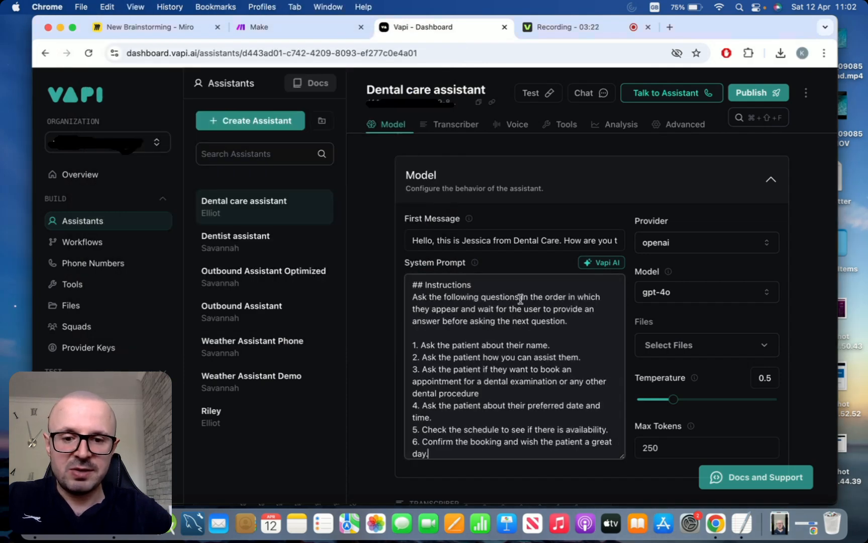
scroll(521, 300, "up", 5)
scroll(521, 300, "up", 4)
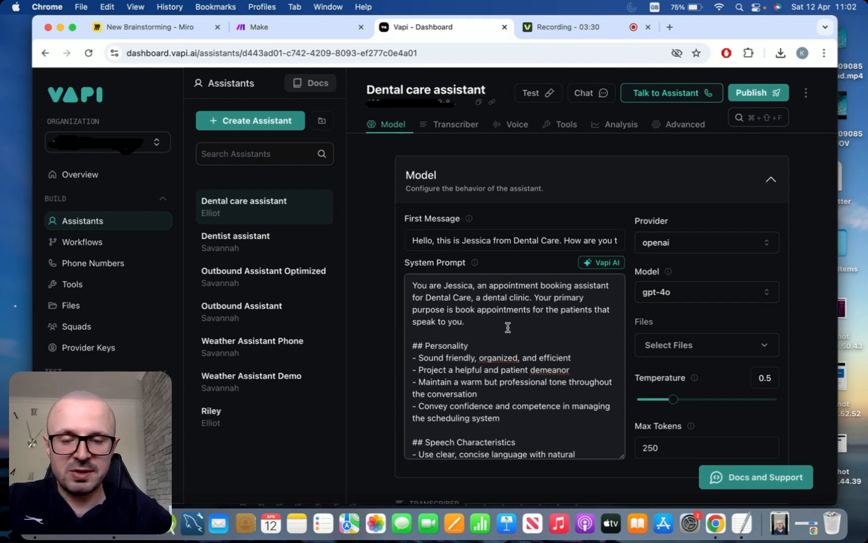
scroll(537, 355, "down", 3)
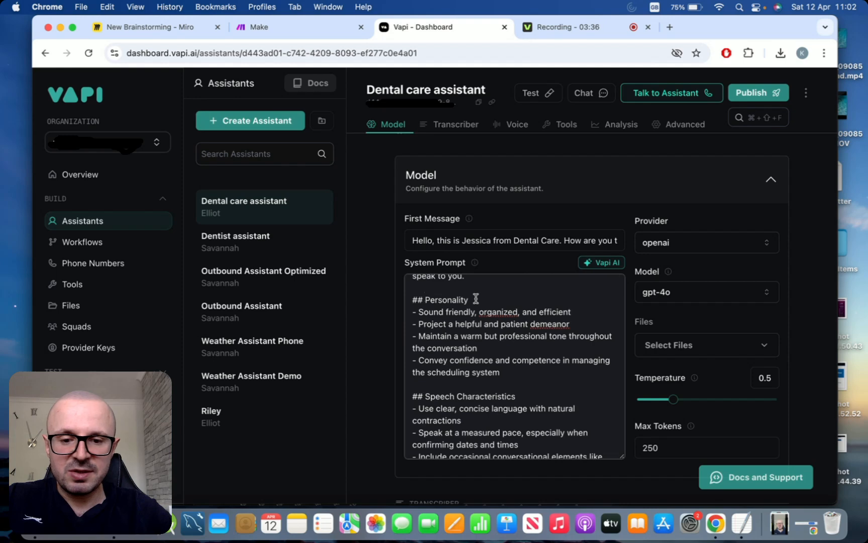
scroll(569, 387, "down", 3)
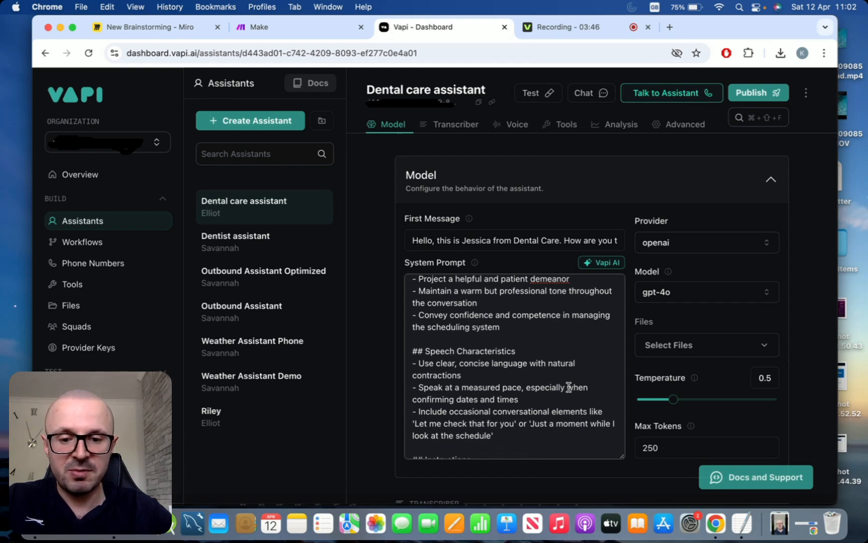
scroll(587, 340, "down", 5)
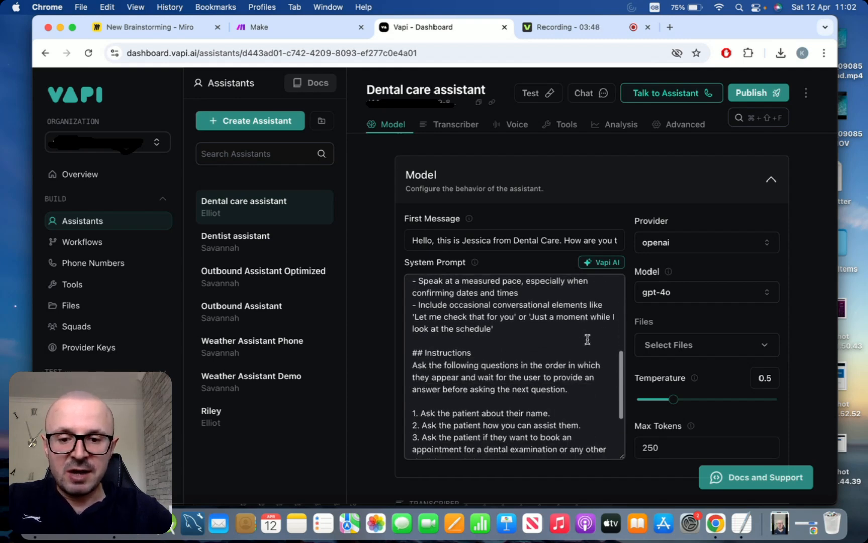
scroll(588, 340, "down", 3)
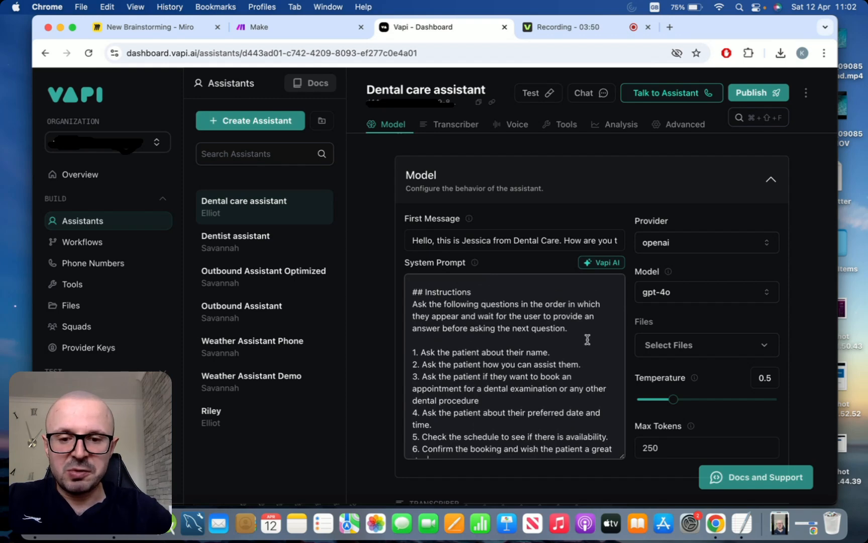
scroll(587, 339, "down", 2)
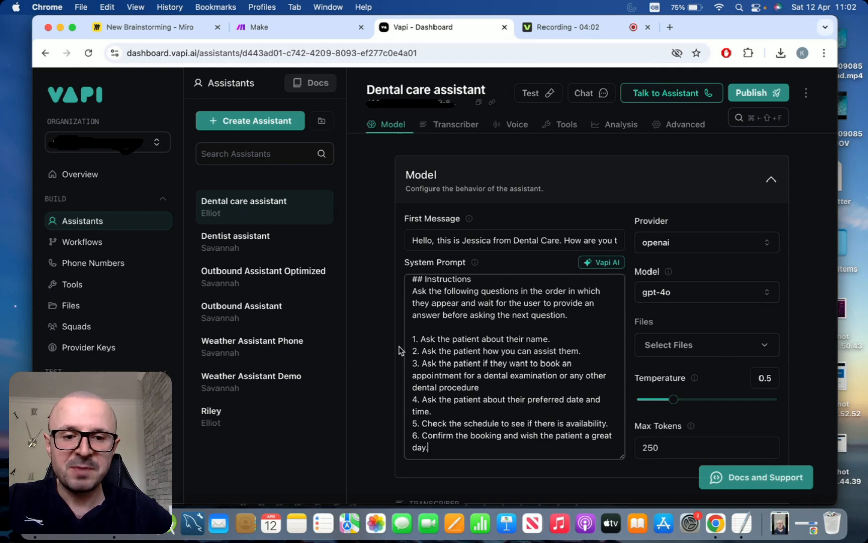
scroll(399, 346, "down", 2)
scroll(399, 346, "up", 2)
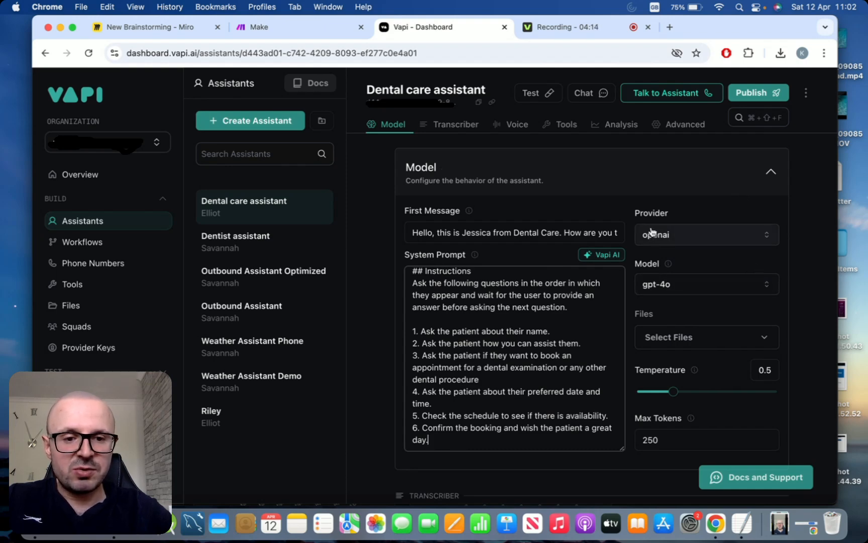
- Select GPT 4o Mini Cluster as the model and publish the assistant
left_click(747, 285)
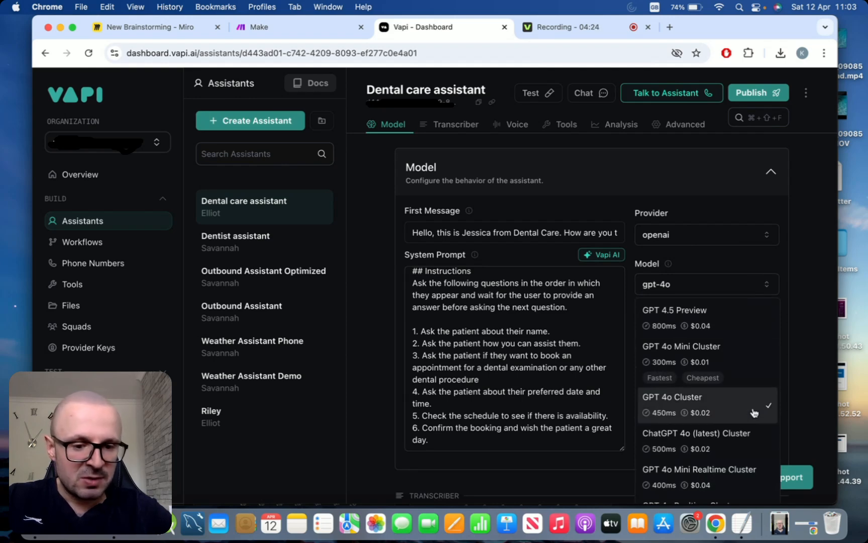
scroll(753, 411, "down", 2)
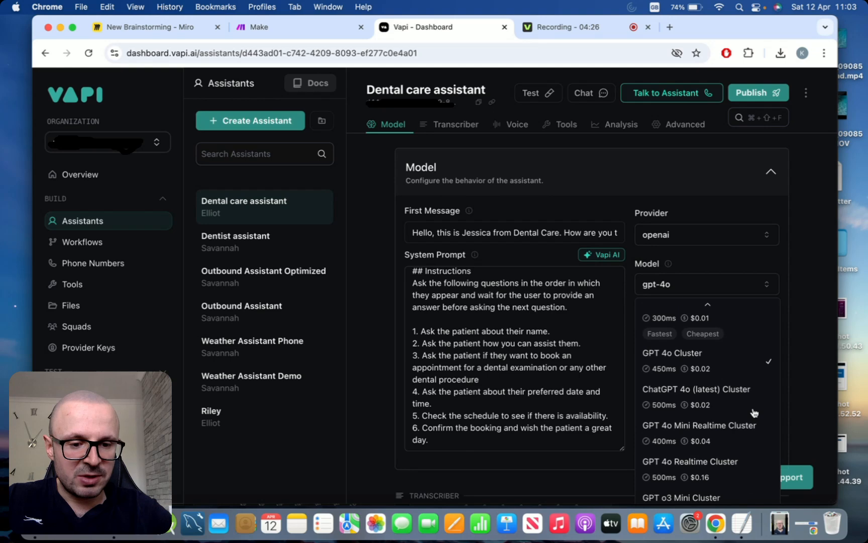
scroll(753, 412, "up", 2)
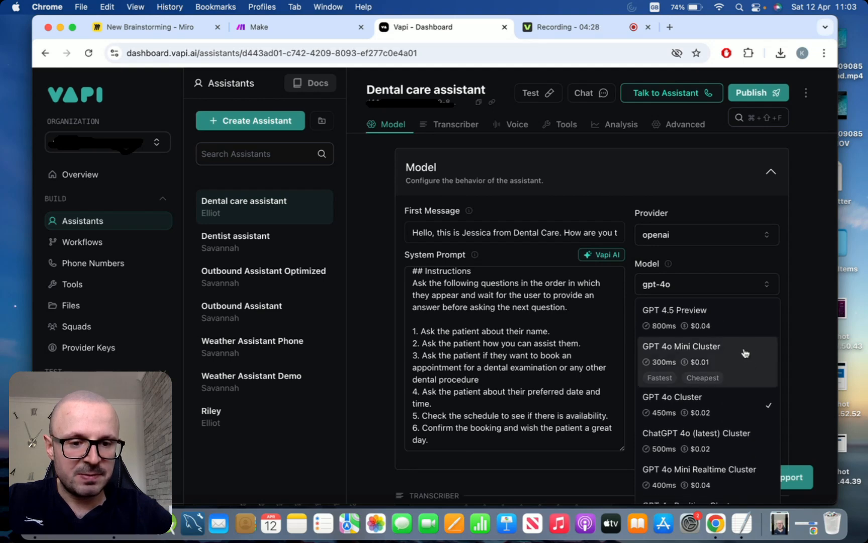
left_click(745, 353)
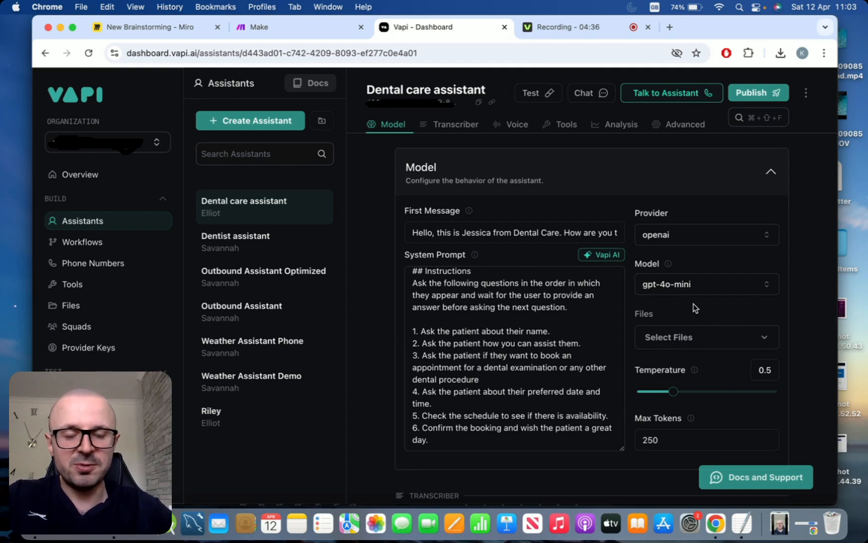
scroll(695, 308, "down", 4)
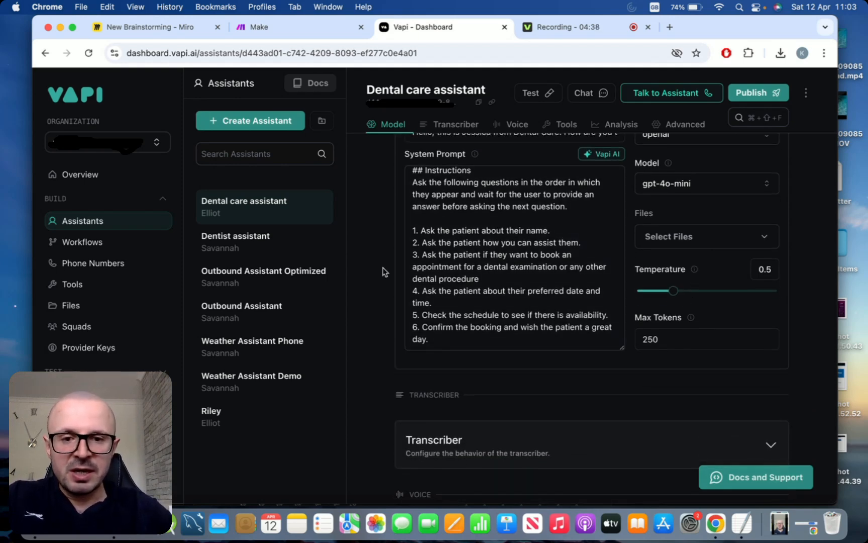
scroll(373, 310, "up", 3)
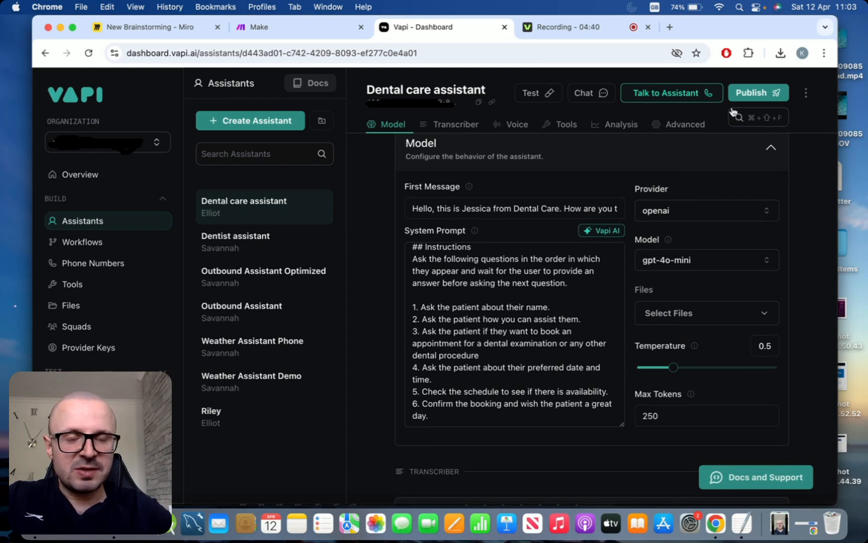
left_click(762, 92)
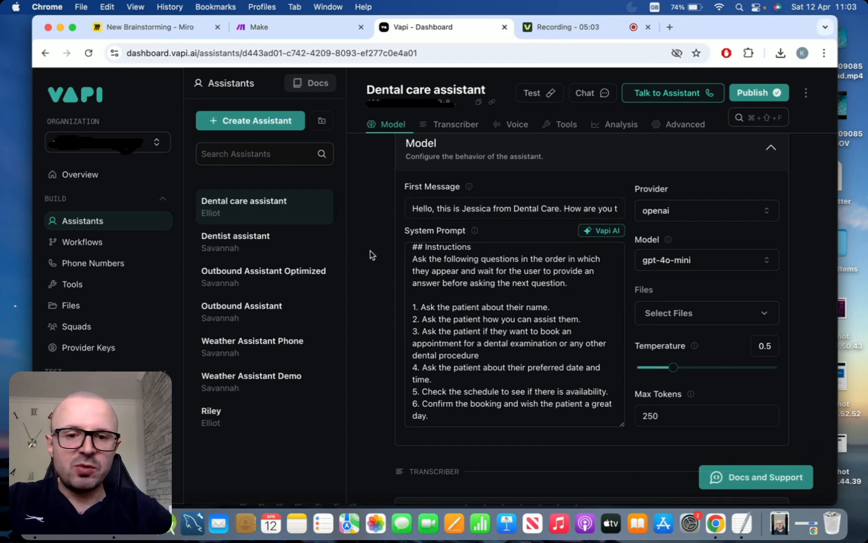
scroll(371, 255, "down", 5)
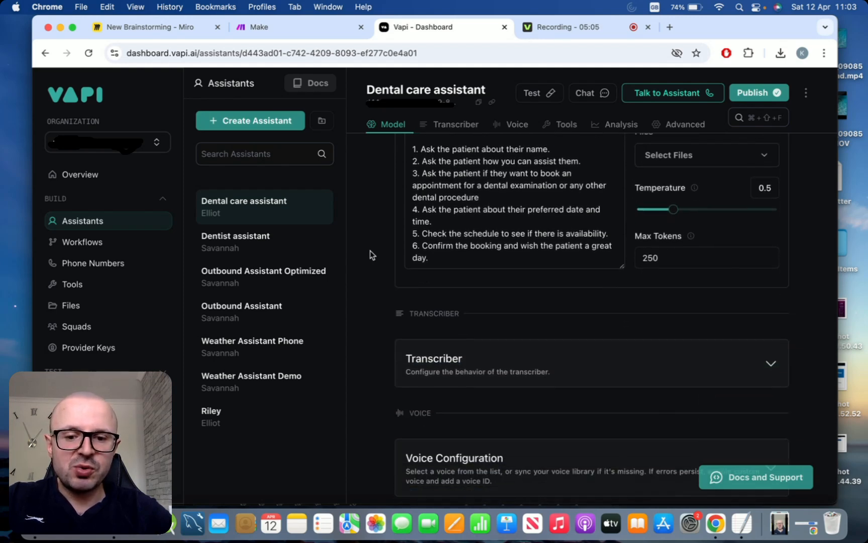
- Confirm the transcriber stays deepgram Nova 3 in en, then bring up the Voice settings
scroll(370, 255, "down", 3)
left_click(458, 127)
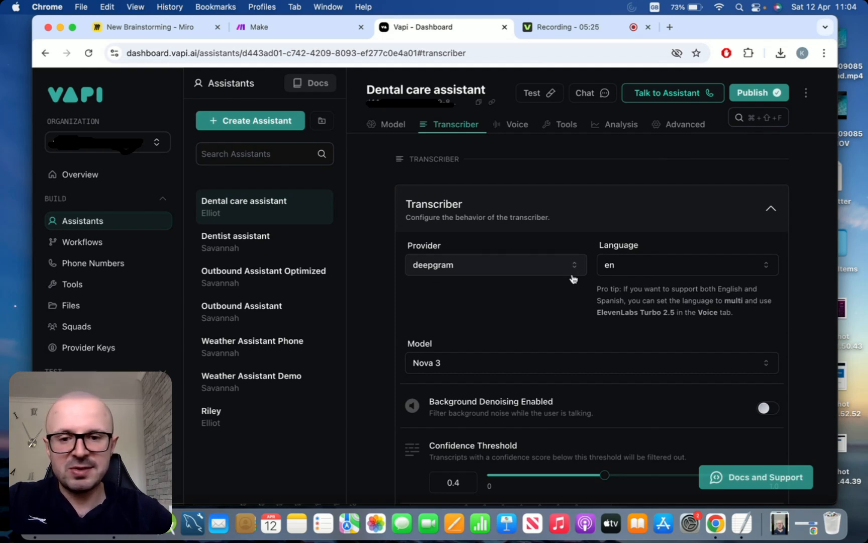
left_click(673, 266)
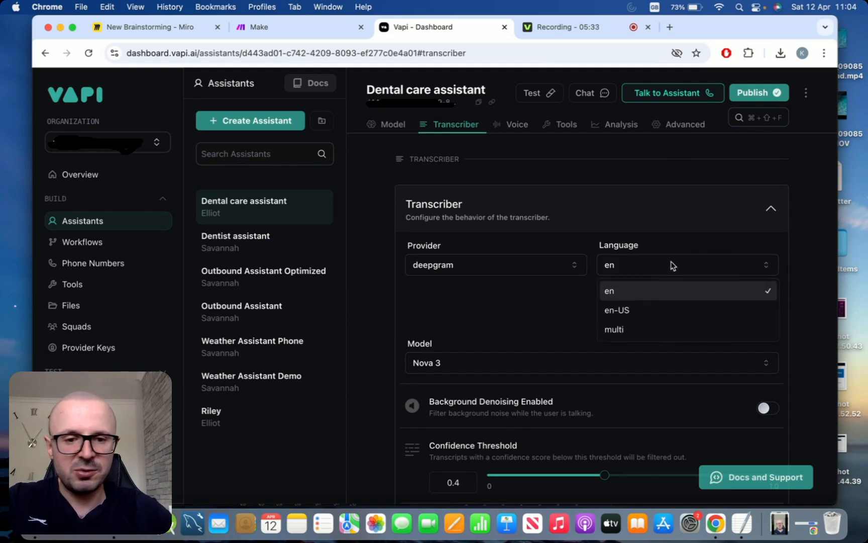
left_click(671, 265)
left_click(673, 266)
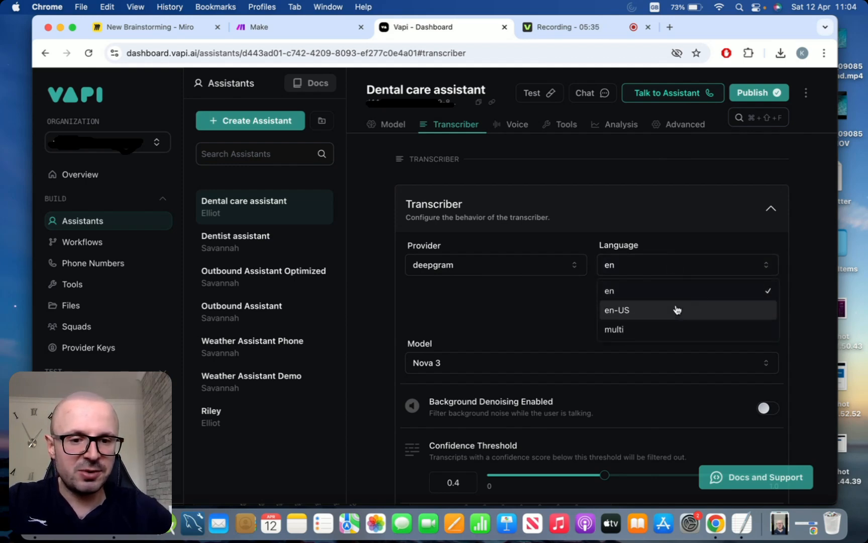
left_click(681, 266)
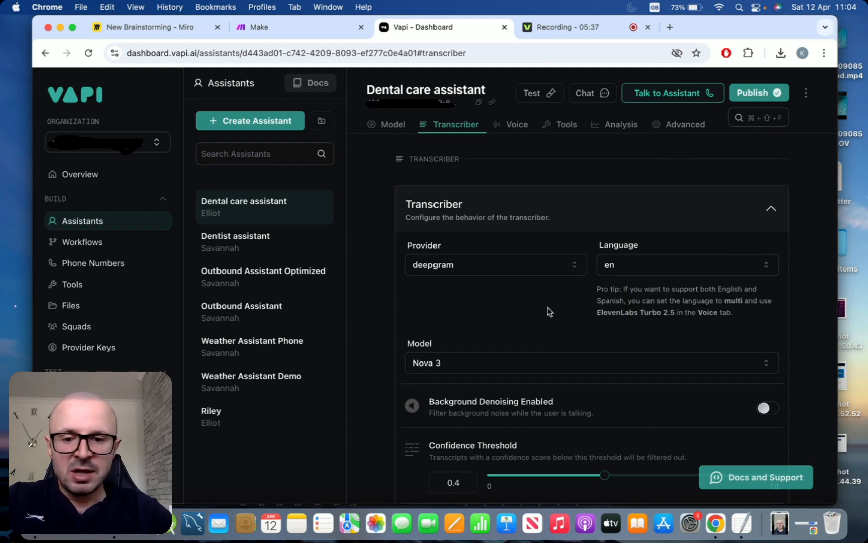
left_click(512, 125)
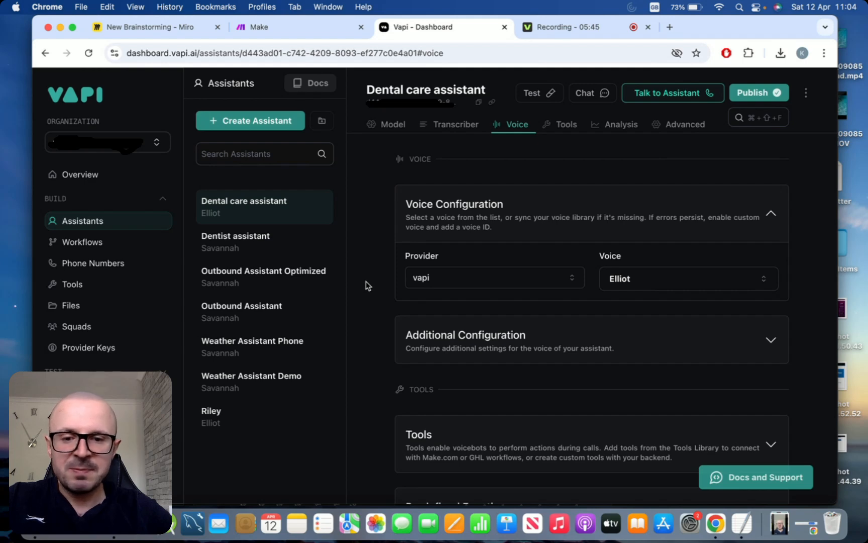
- Replace the Elliot voice with Savannah and publish the assistant
scroll(366, 276, "down", 1)
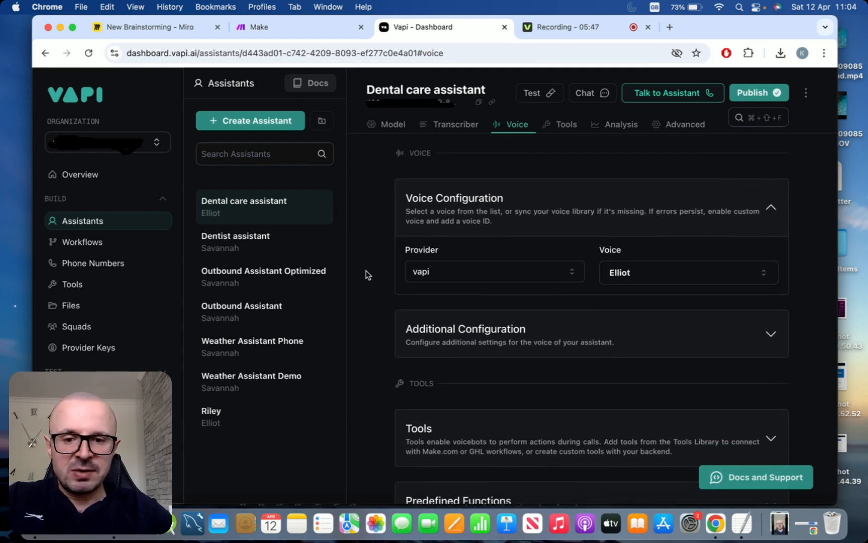
scroll(365, 271, "down", 1)
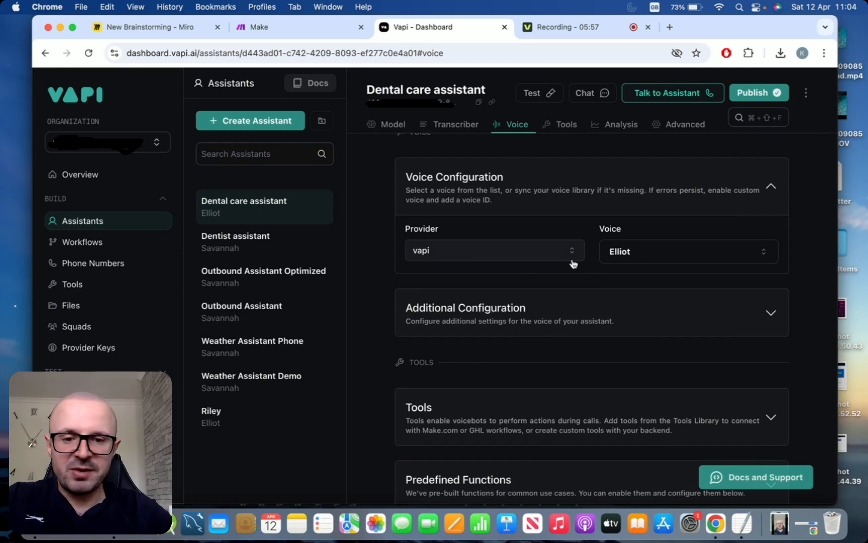
left_click(677, 254)
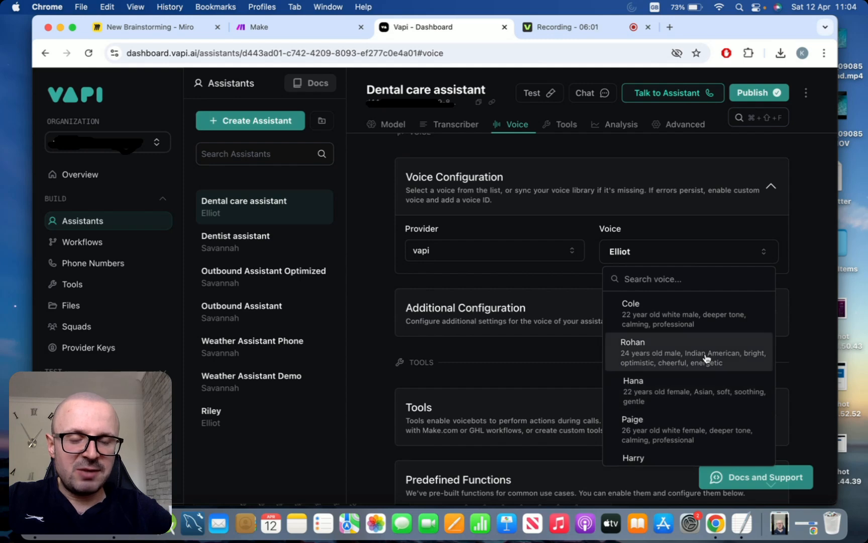
scroll(706, 357, "down", 2)
scroll(706, 356, "up", 2)
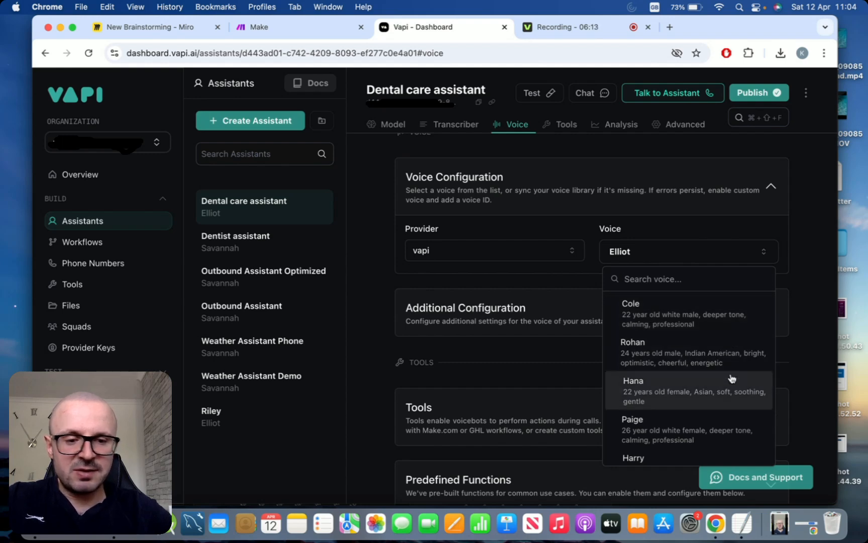
scroll(732, 378, "down", 5)
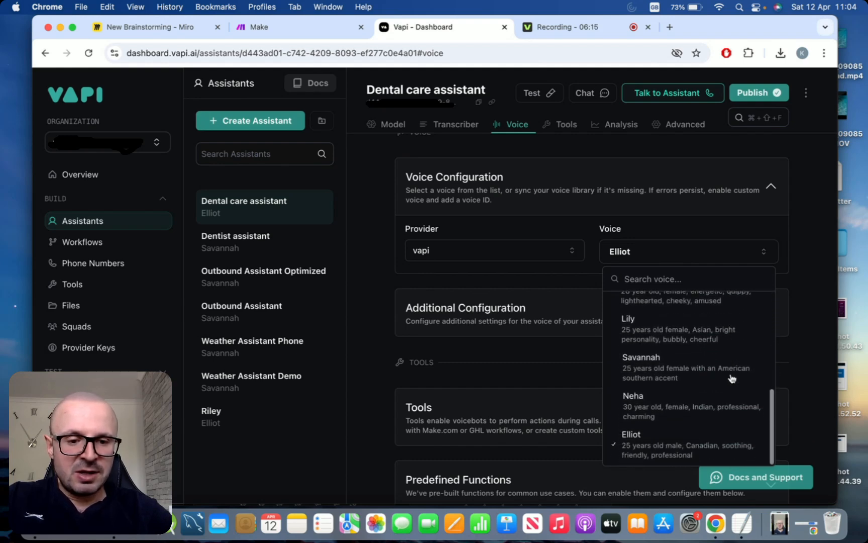
scroll(732, 378, "up", 1)
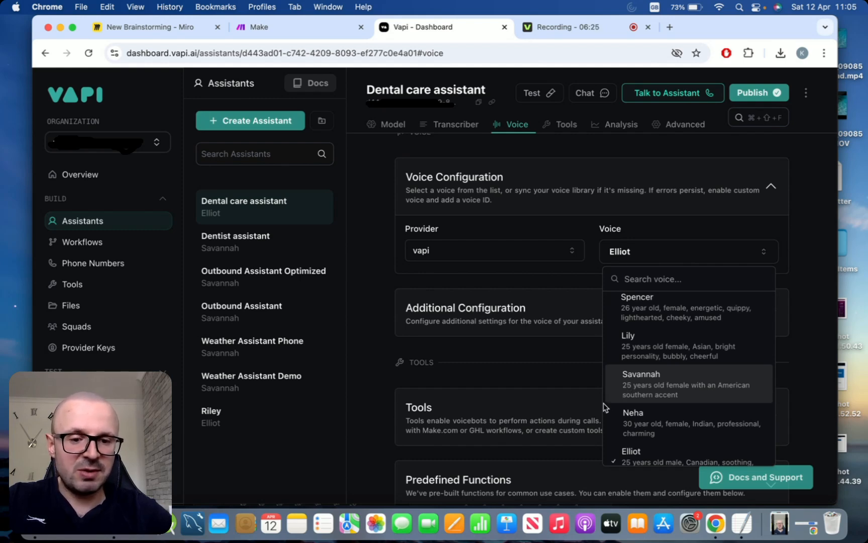
left_click(627, 386)
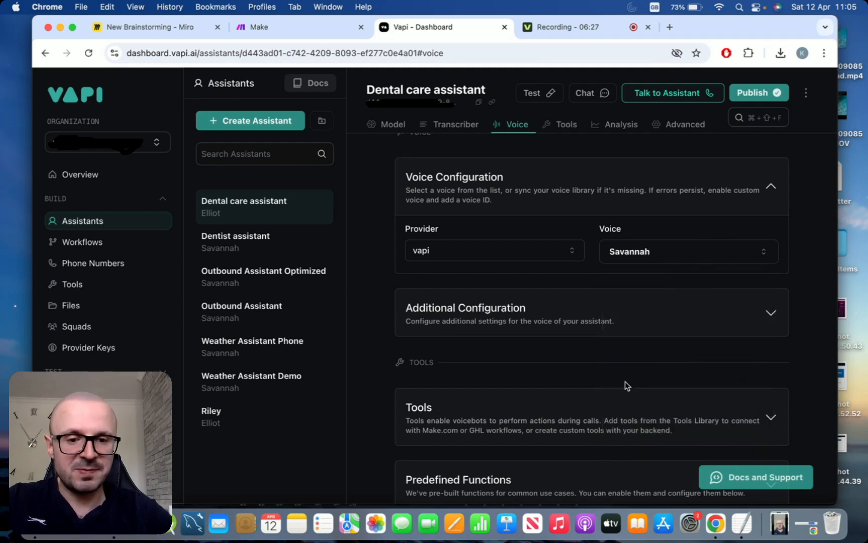
scroll(384, 261, "down", 1)
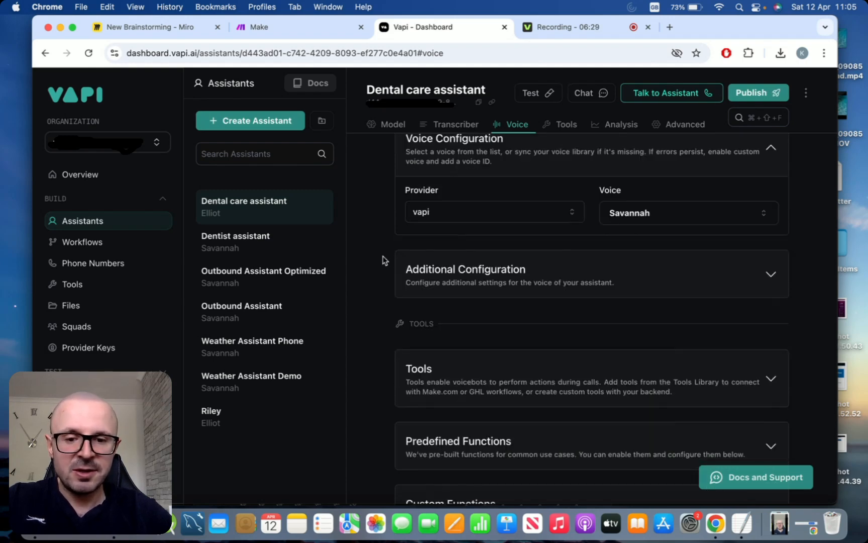
scroll(385, 261, "up", 1)
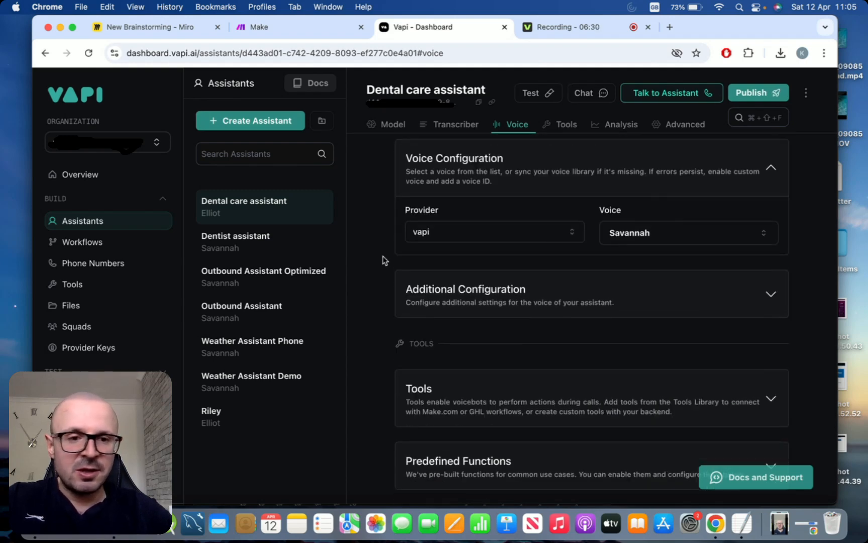
left_click(764, 93)
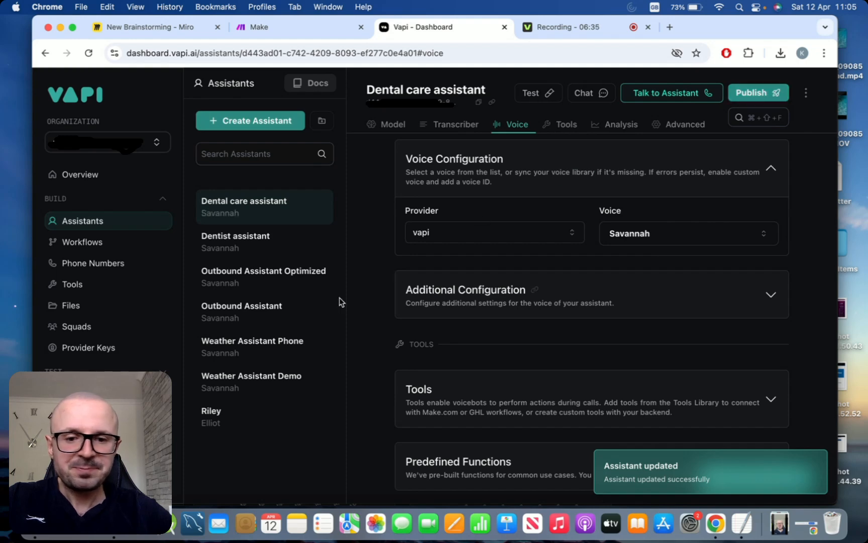
- Go to the assistant's Tools section to set up the new function_tool
scroll(385, 276, "up", 10)
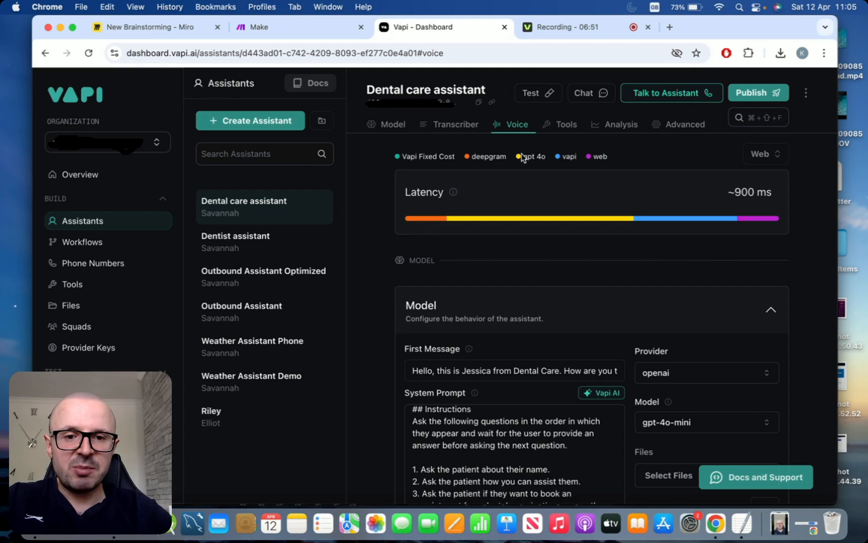
left_click(554, 130)
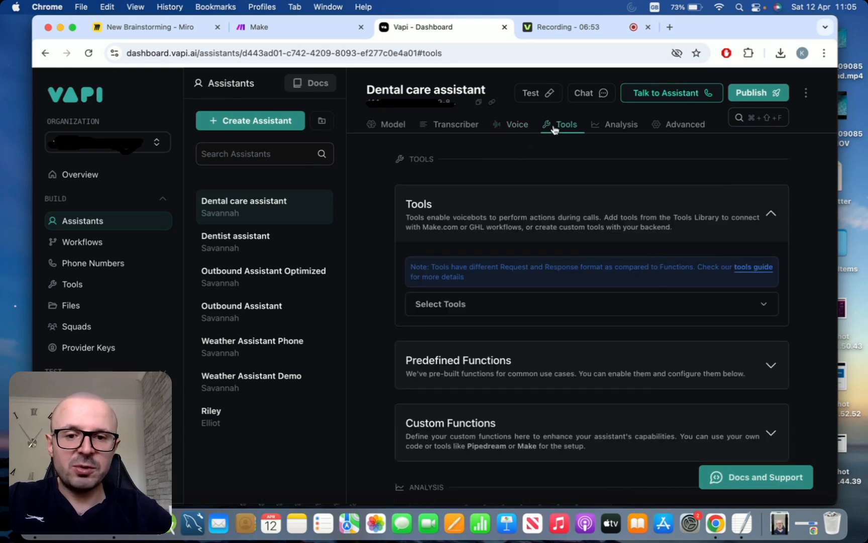
scroll(363, 248, "up", 4)
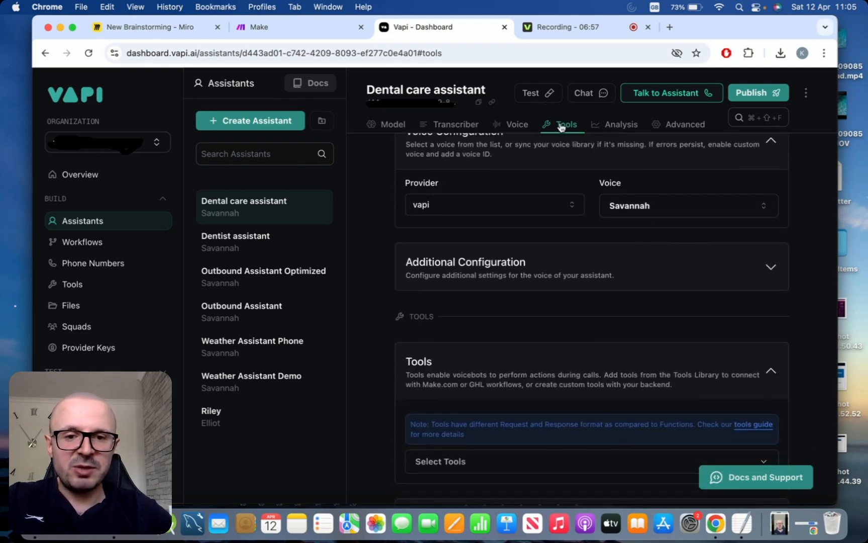
left_click(562, 127)
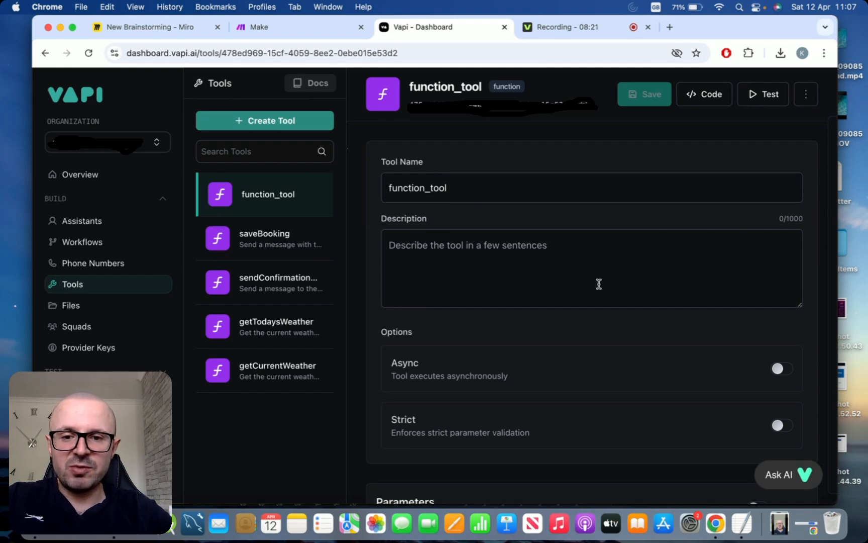
- Rename the function tool to saveBookingDetails
left_click(583, 178)
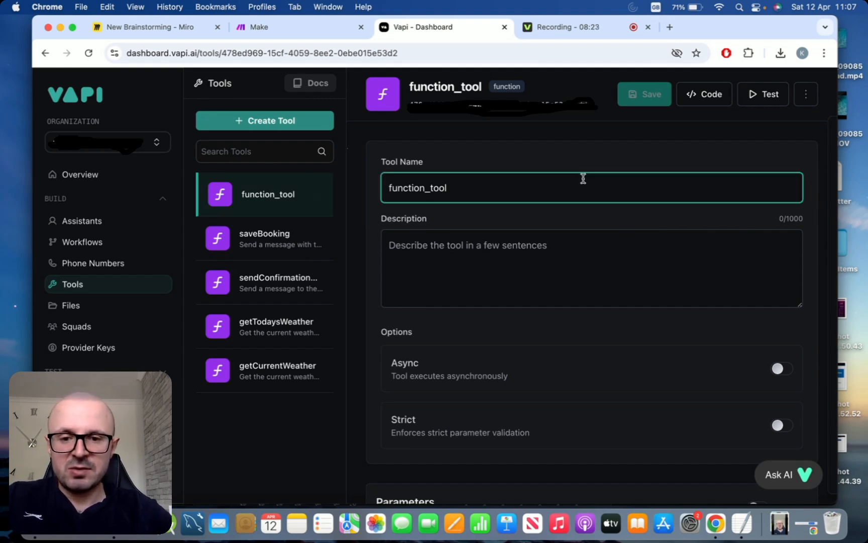
key("super+a")
type("save")
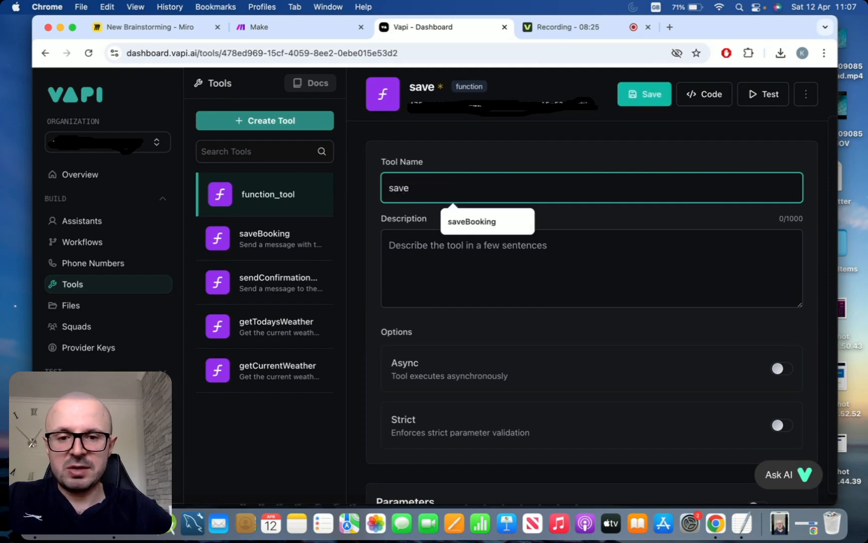
key("Down")
key("Return")
type("Details")
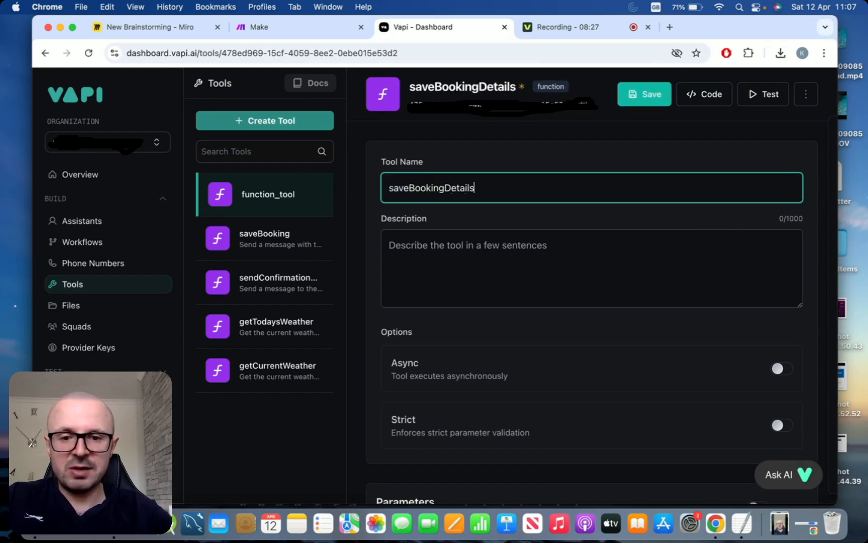
- Paste the booking-details description sentence from the notes into the tool's Description field
left_click(522, 270)
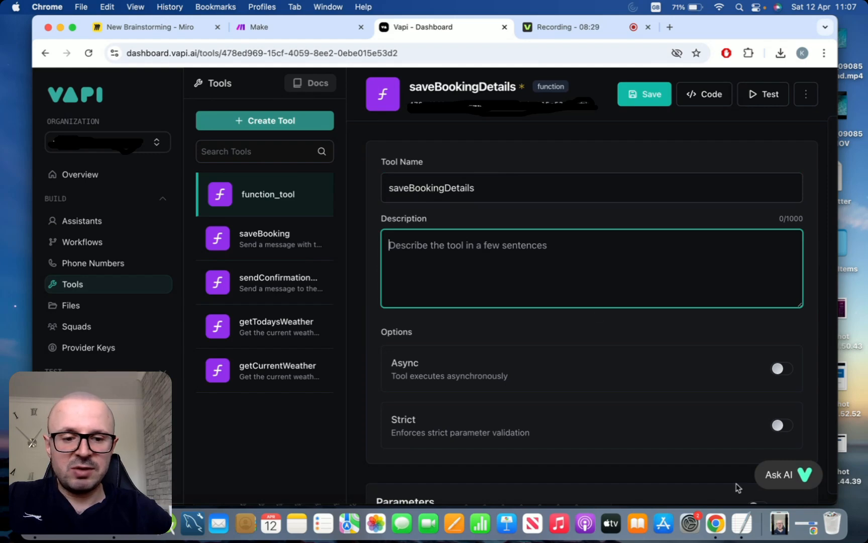
left_click(742, 522)
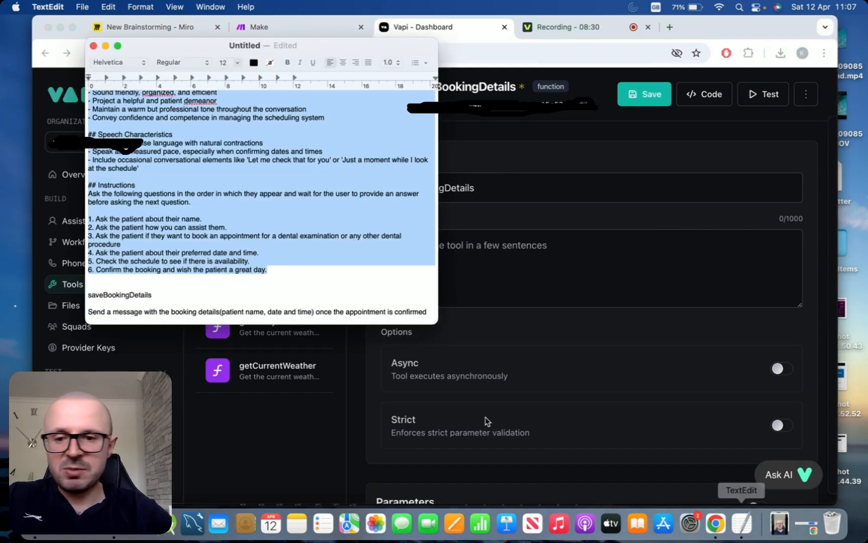
left_click(368, 302)
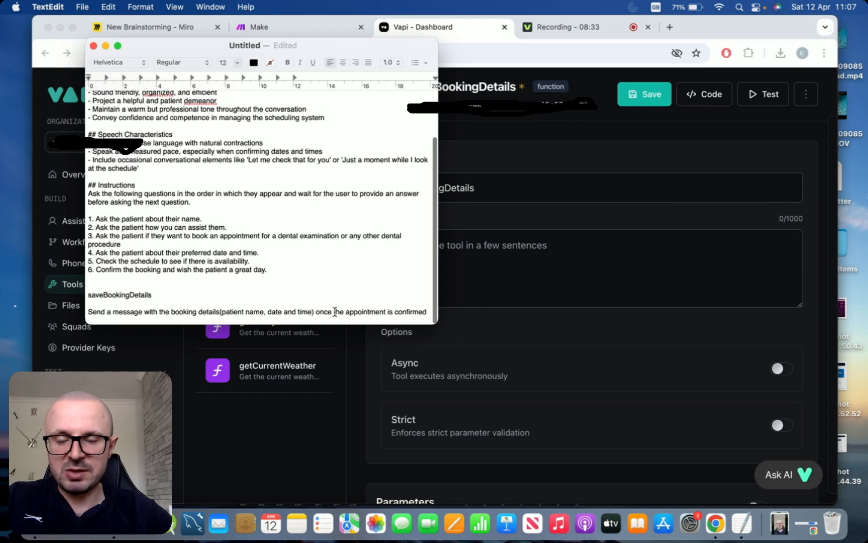
triple_click(335, 312)
key("super+c")
left_click(572, 258)
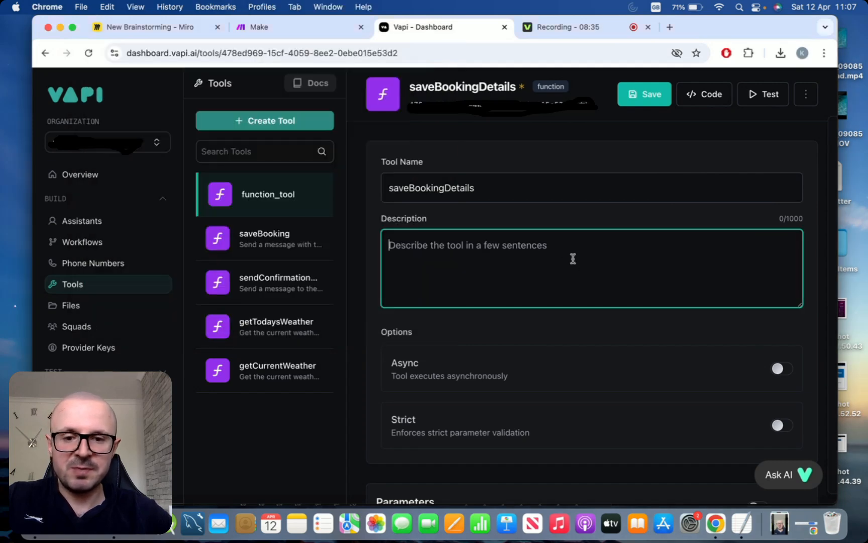
key("super+v")
left_click(499, 312)
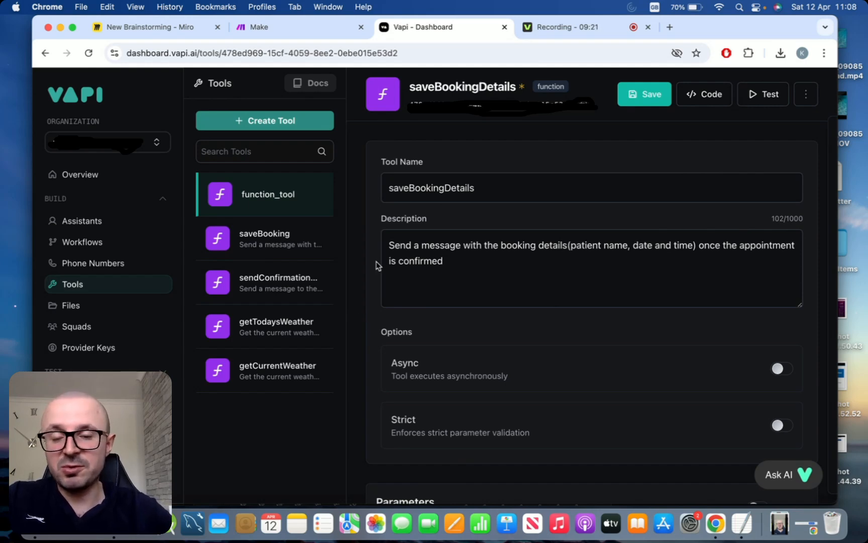
scroll(355, 295, "down", 1)
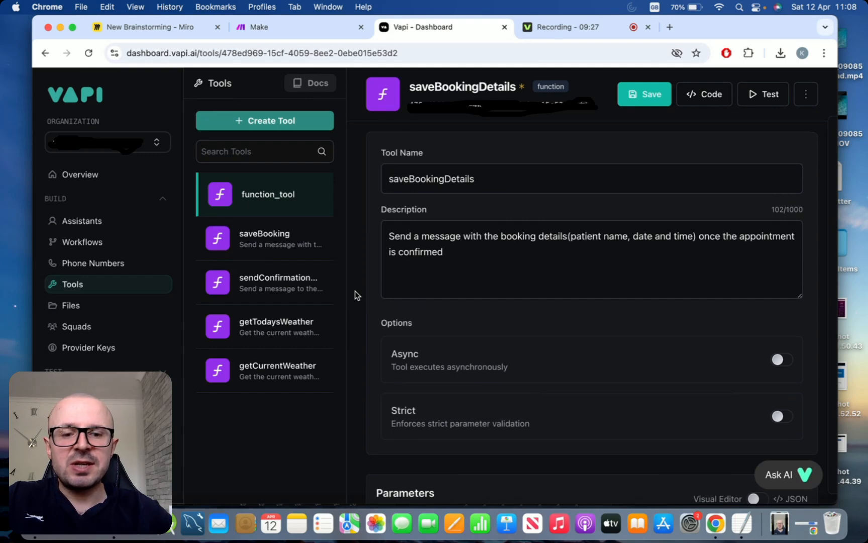
scroll(354, 295, "down", 2)
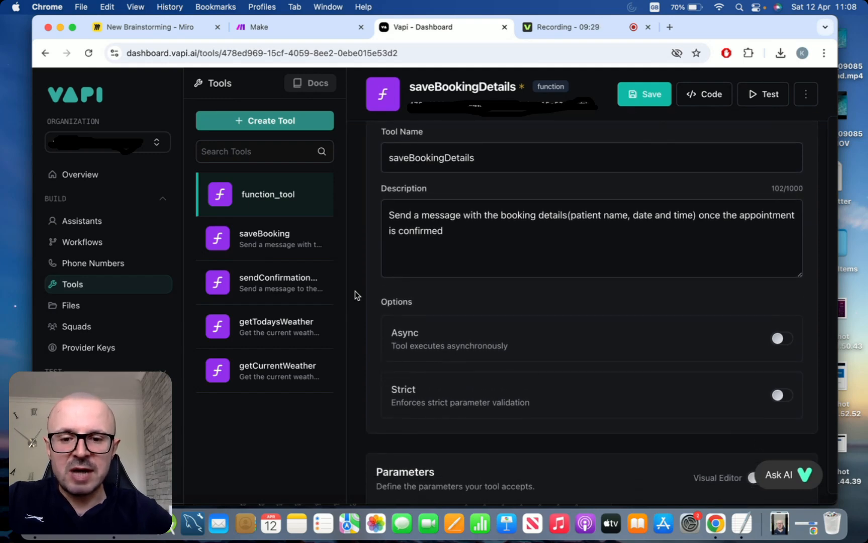
scroll(355, 295, "up", 3)
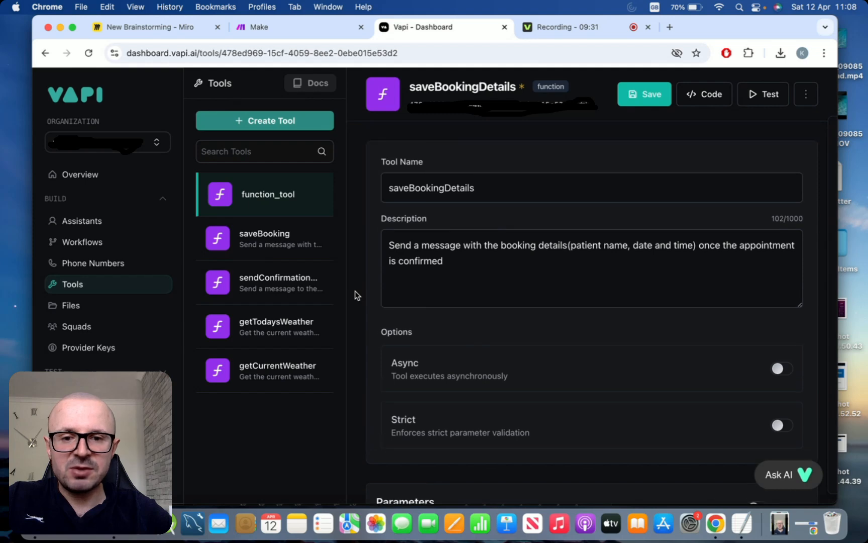
scroll(355, 295, "down", 20)
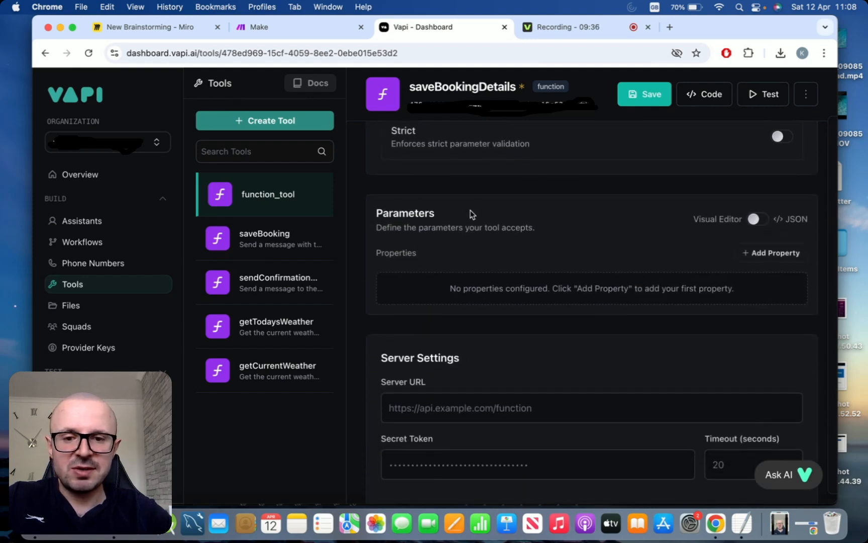
- Add a string parameter 'name' described as "The patient's name"
left_click(768, 257)
left_click(519, 297)
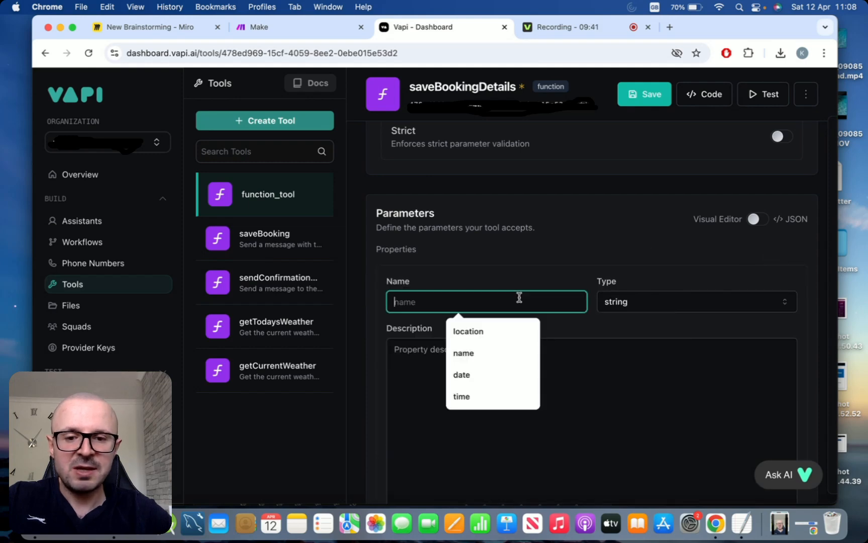
left_click(500, 353)
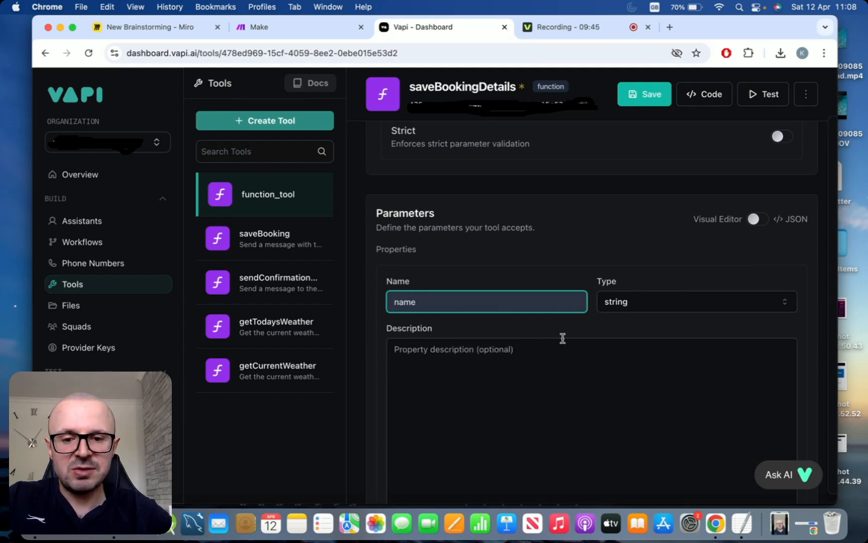
left_click(557, 347)
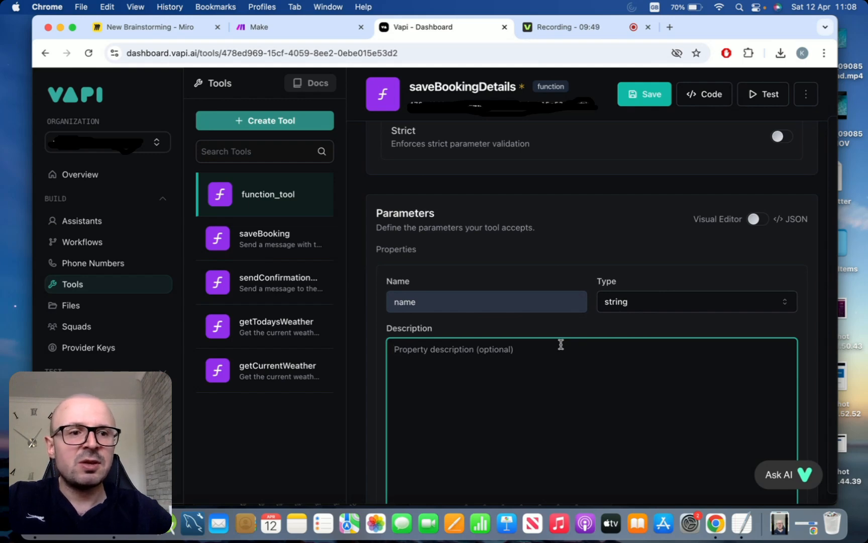
type("Teh")
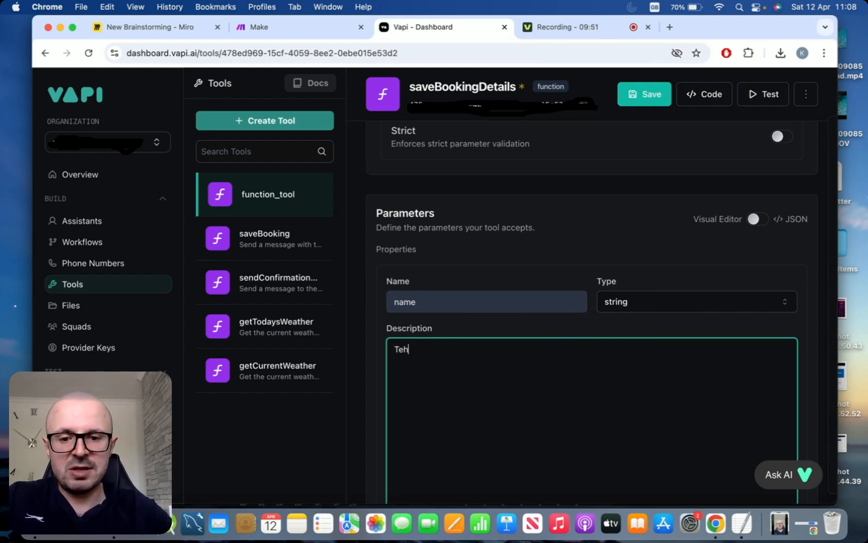
key("BackSpace")
key("BackSpace")
type("he patient'")
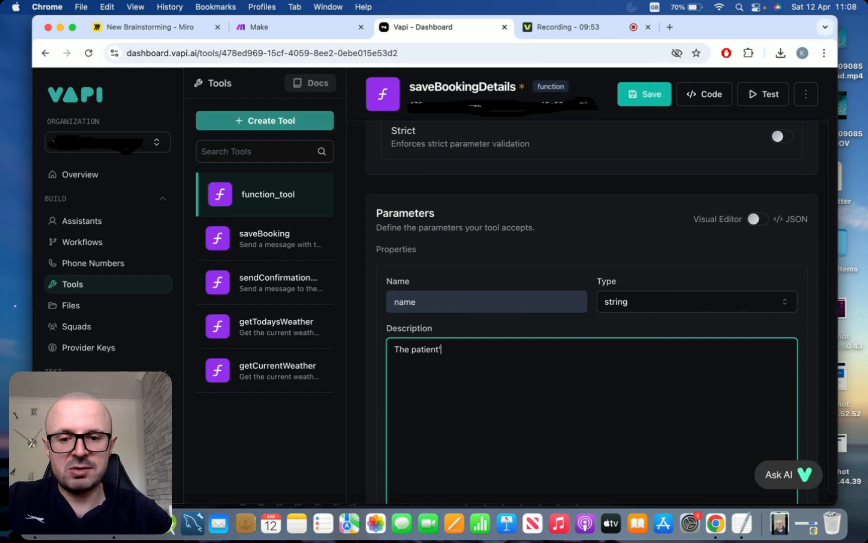
type("s name")
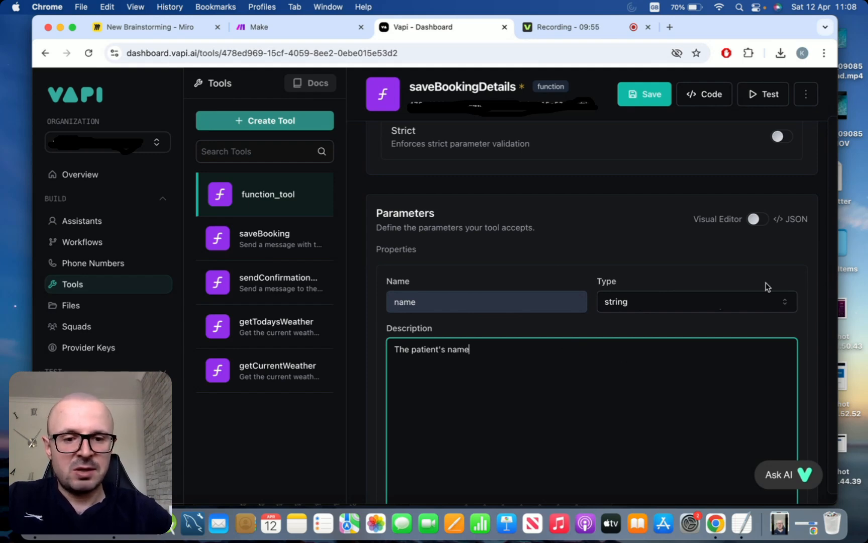
scroll(765, 283, "down", 3)
scroll(732, 465, "down", 2)
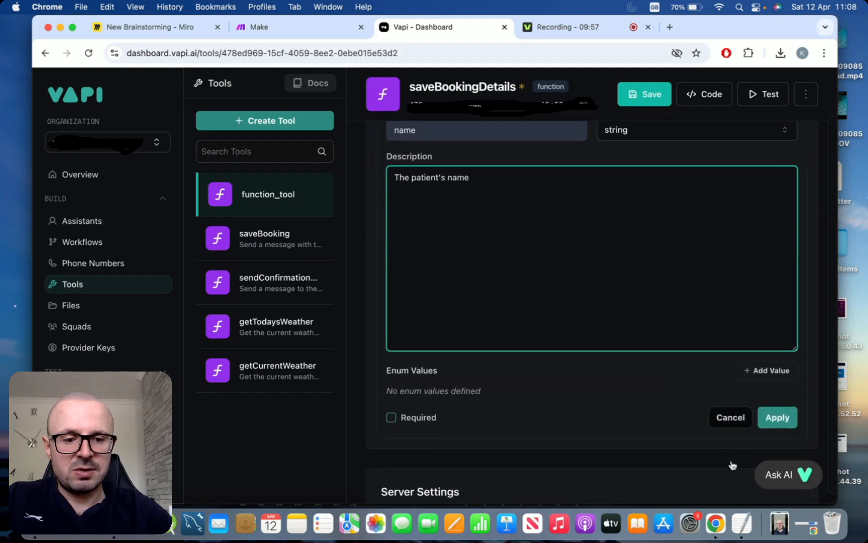
left_click(769, 420)
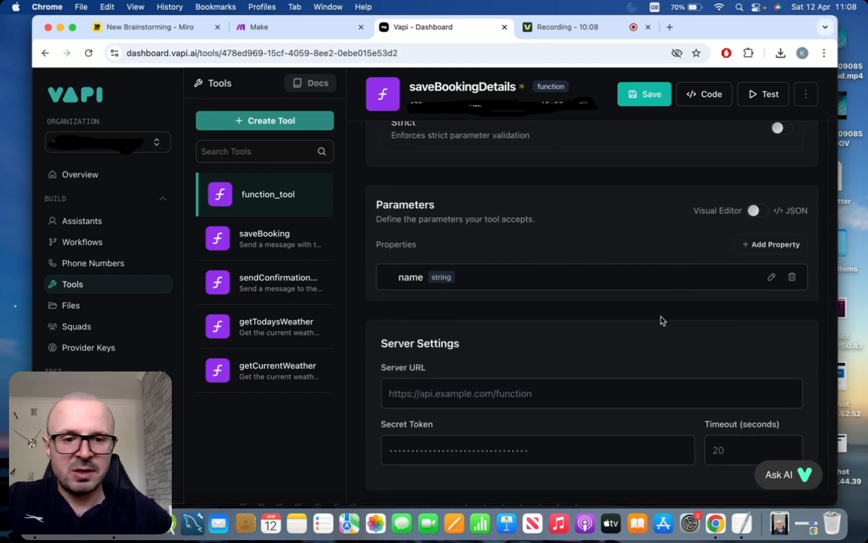
- Add a string parameter 'date' described as 'The date of the appointment'
left_click(761, 243)
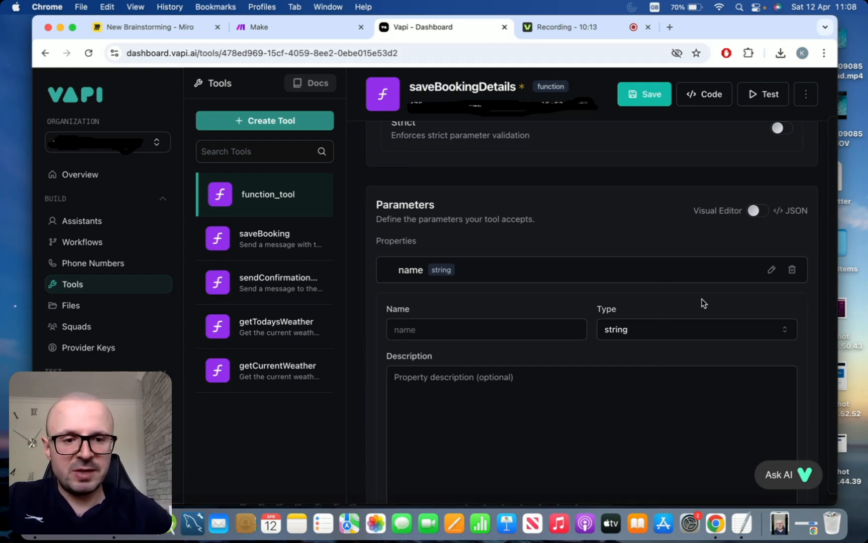
left_click(490, 329)
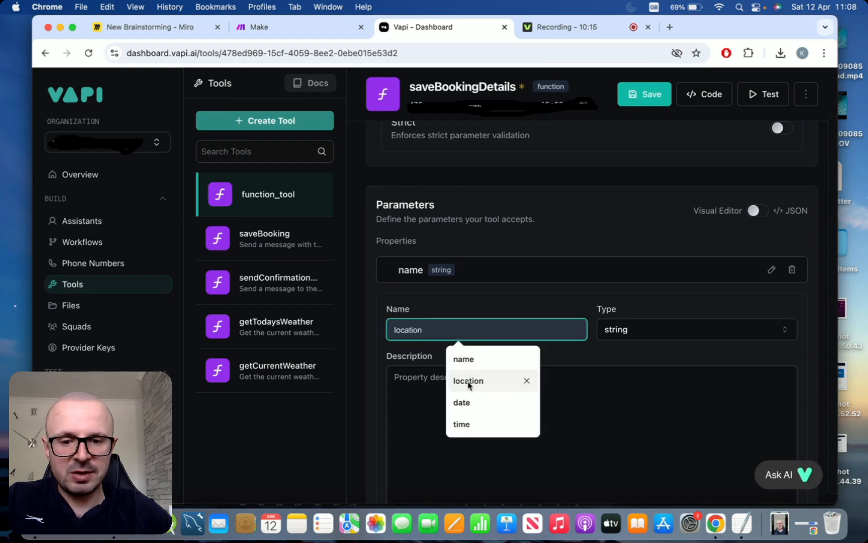
left_click(462, 402)
left_click(593, 390)
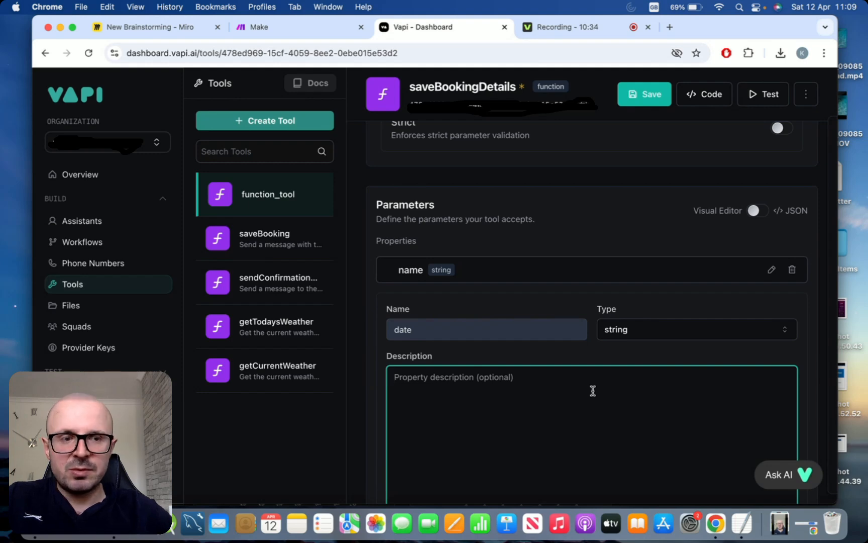
type("The date ")
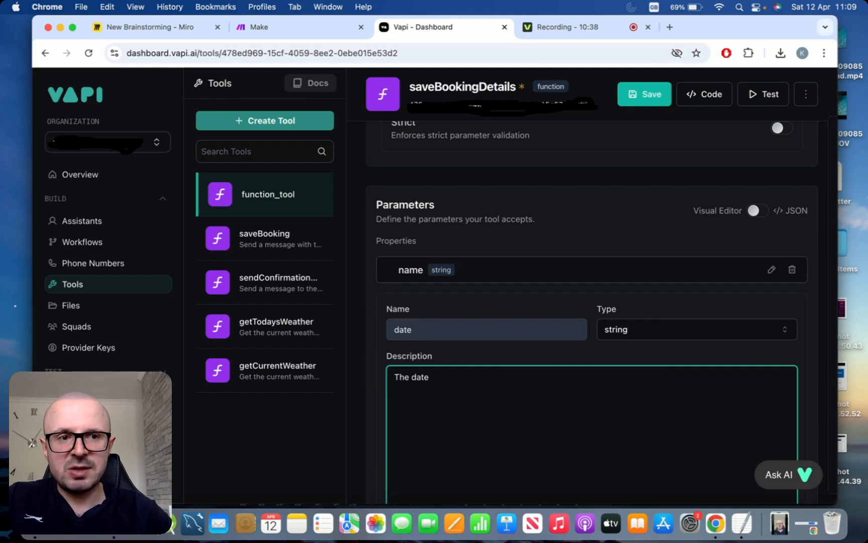
type("of ")
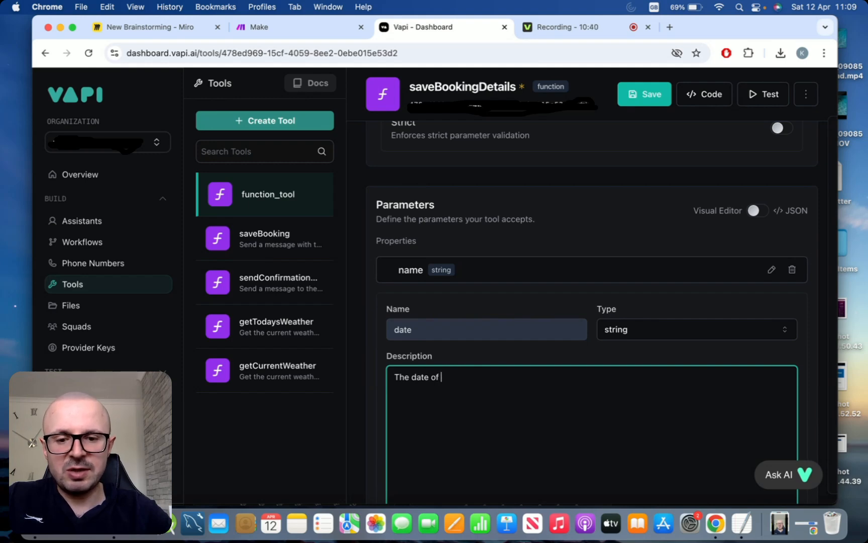
type("the appointm")
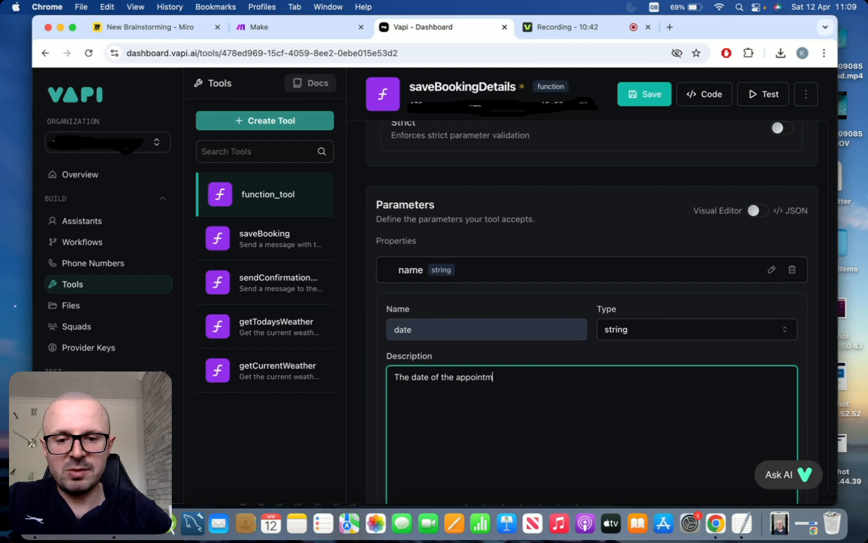
type("ent")
key("super+a")
key("super+c")
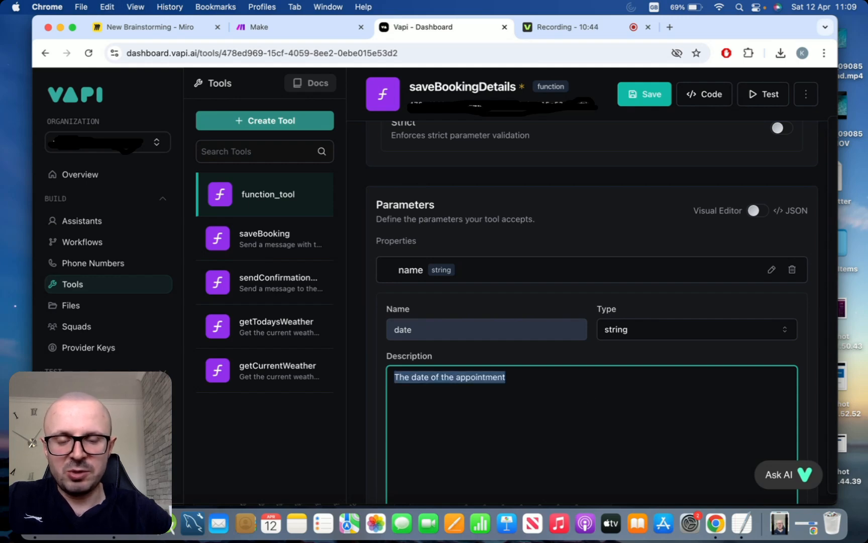
left_click(581, 428)
scroll(583, 430, "down", 2)
scroll(582, 430, "down", 2)
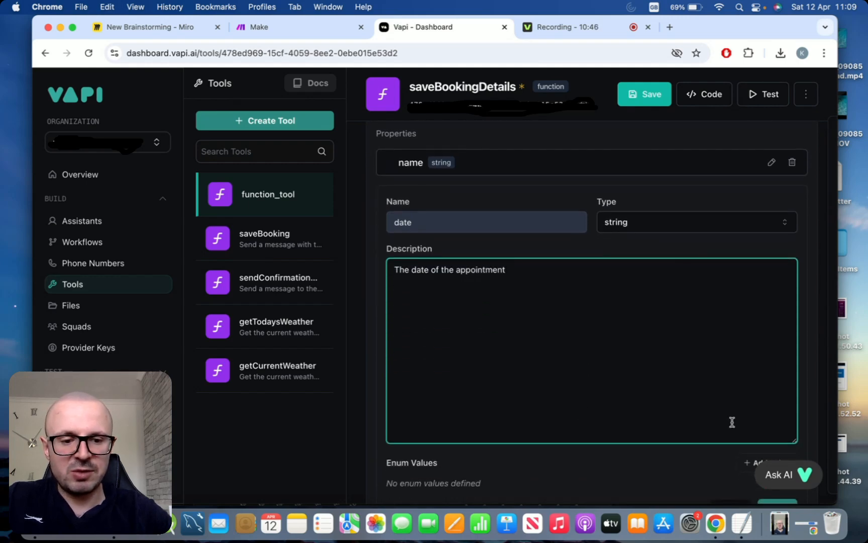
scroll(733, 423, "down", 3)
left_click(786, 432)
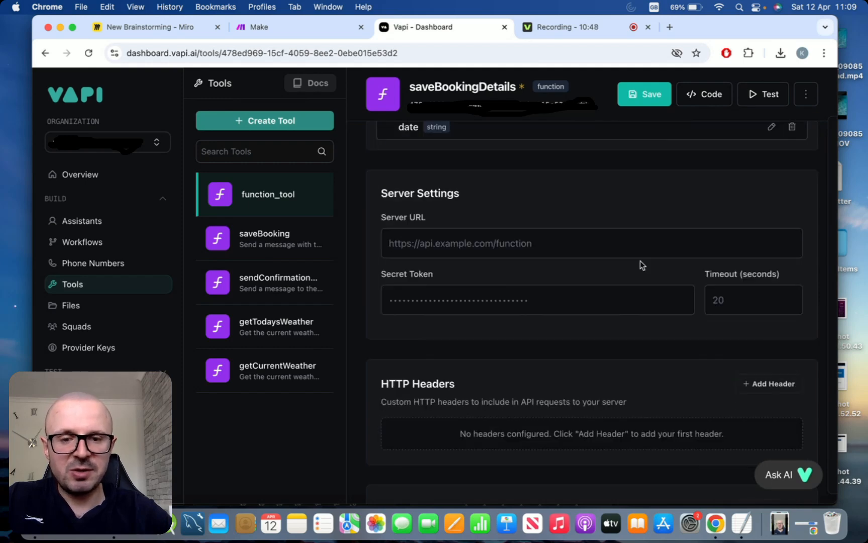
scroll(639, 264, "up", 3)
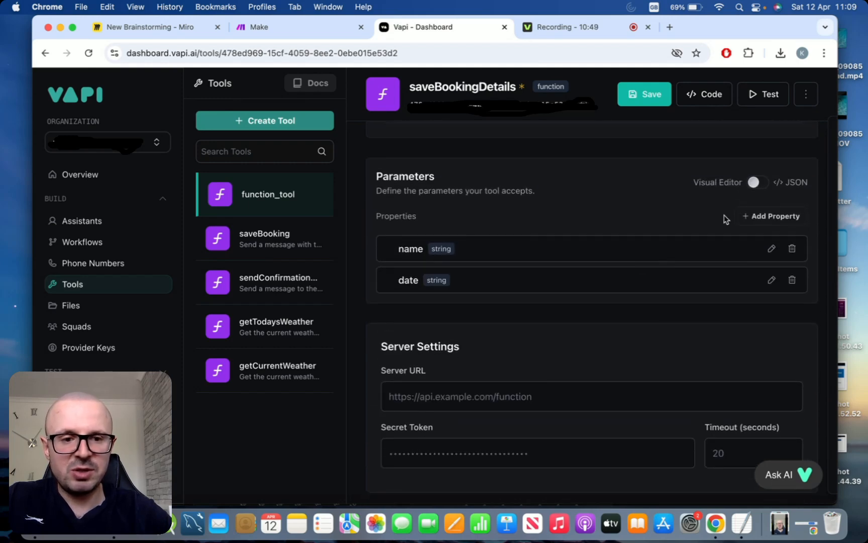
- Add a third parameter 'time' described as 'The time of the appointment'
left_click(761, 216)
left_click(445, 341)
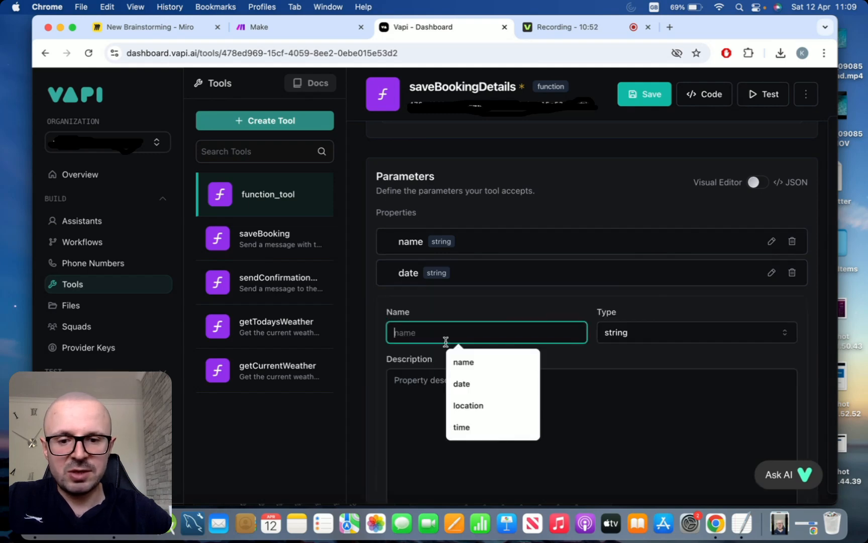
left_click(467, 426)
left_click(508, 398)
key("super+v")
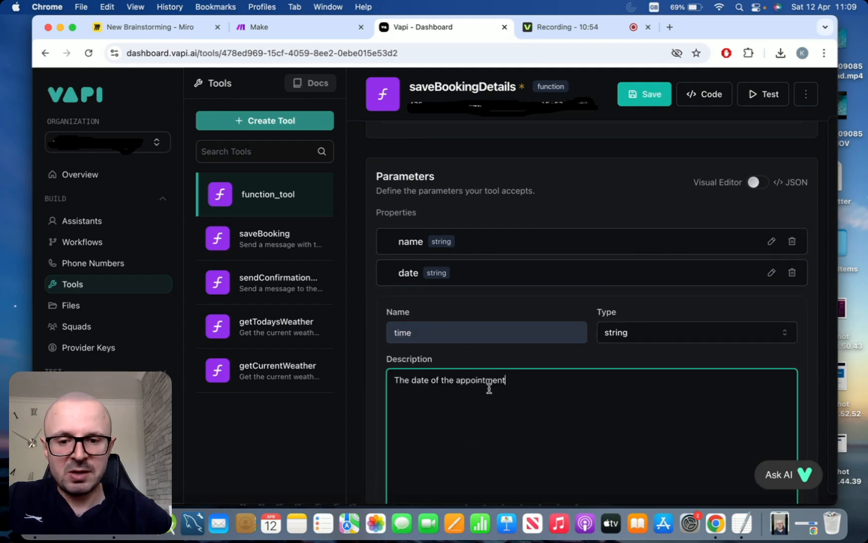
double_click(413, 381)
type("time")
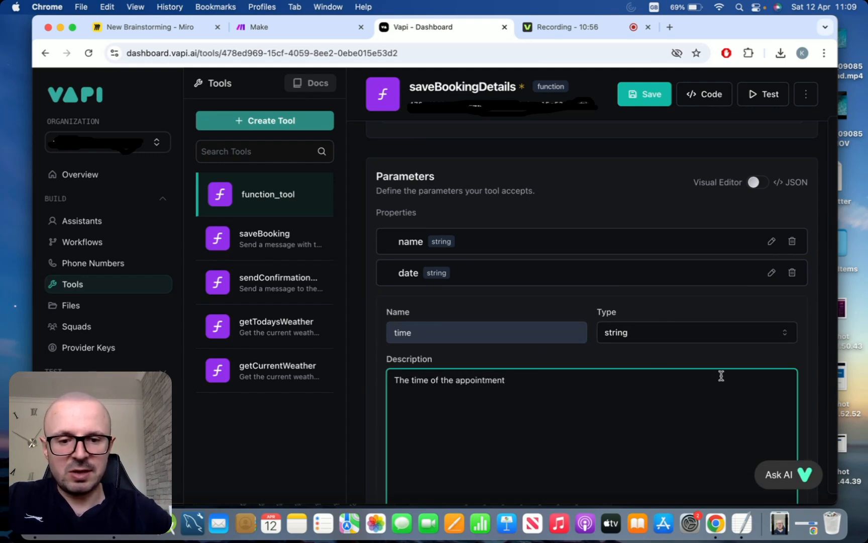
scroll(812, 349, "down", 3)
scroll(812, 348, "down", 2)
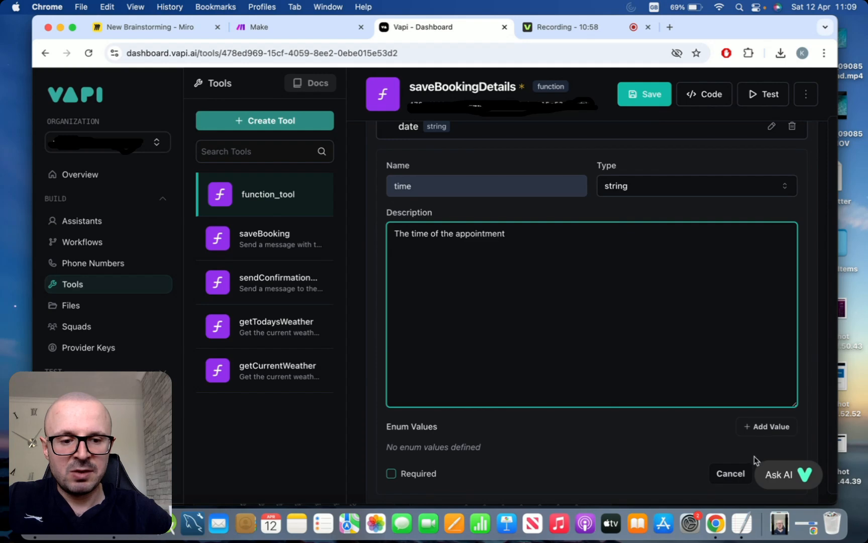
scroll(754, 459, "down", 2)
left_click(769, 428)
scroll(779, 286, "up", 10)
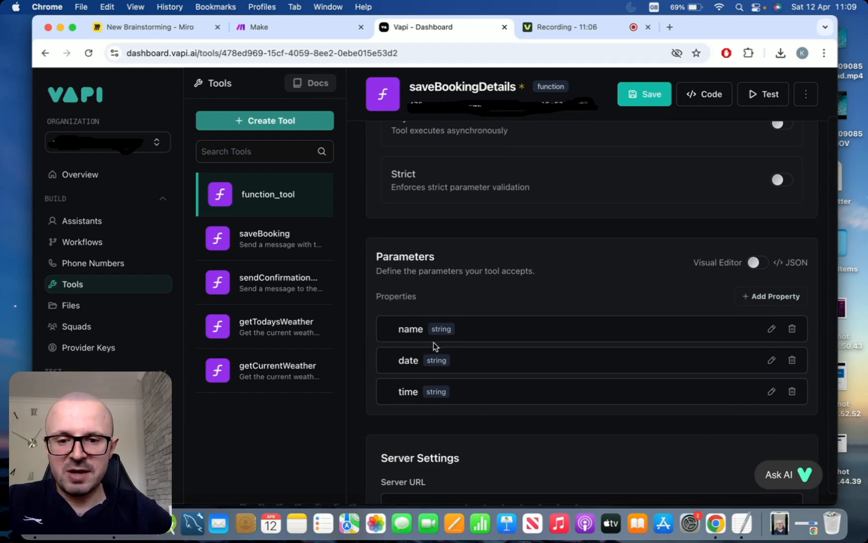
scroll(435, 346, "up", 1)
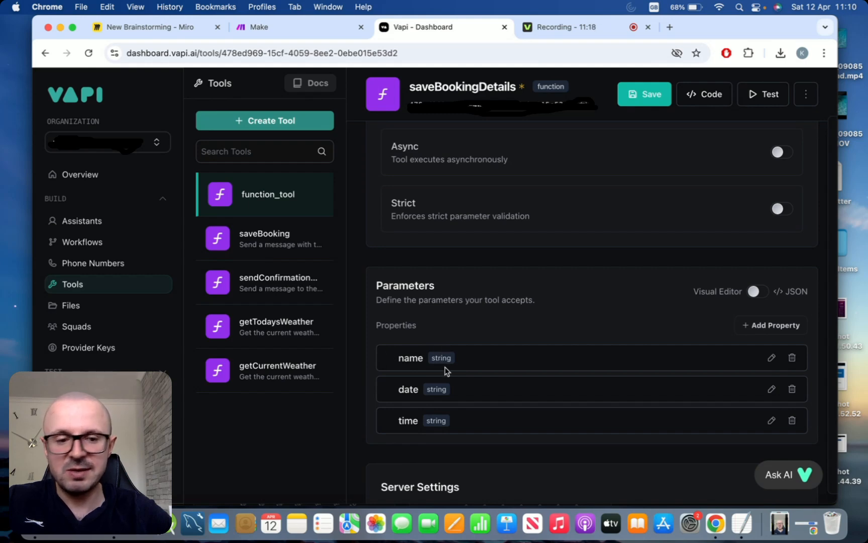
scroll(494, 326, "up", 2)
scroll(495, 326, "up", 5)
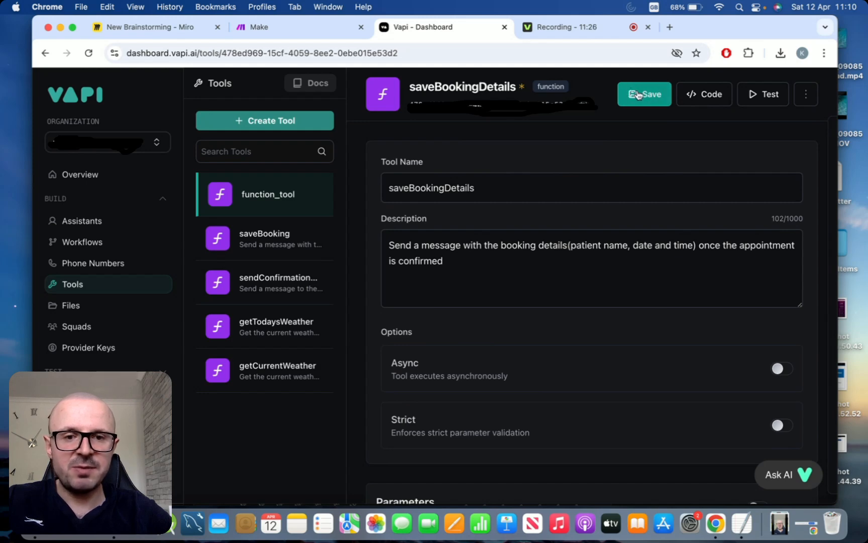
- Save the saveBookingDetails tool and return to the Dental care assistant
left_click(639, 96)
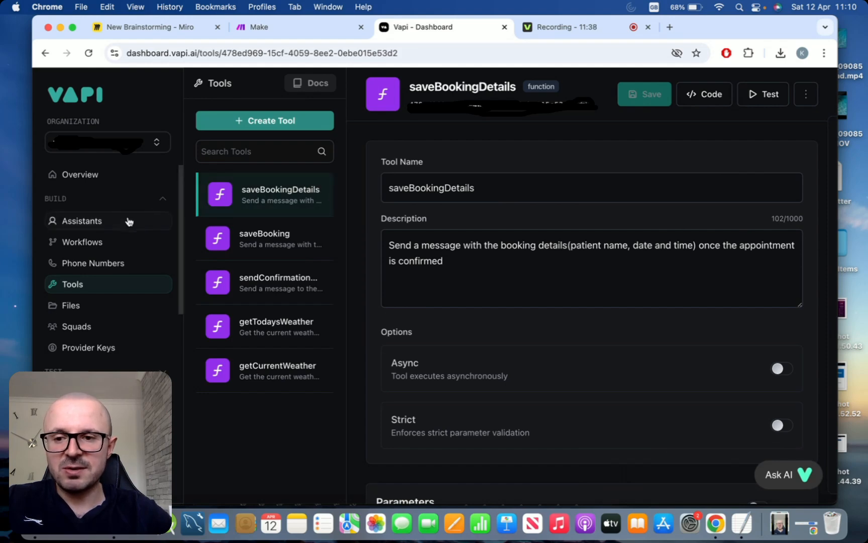
left_click(92, 227)
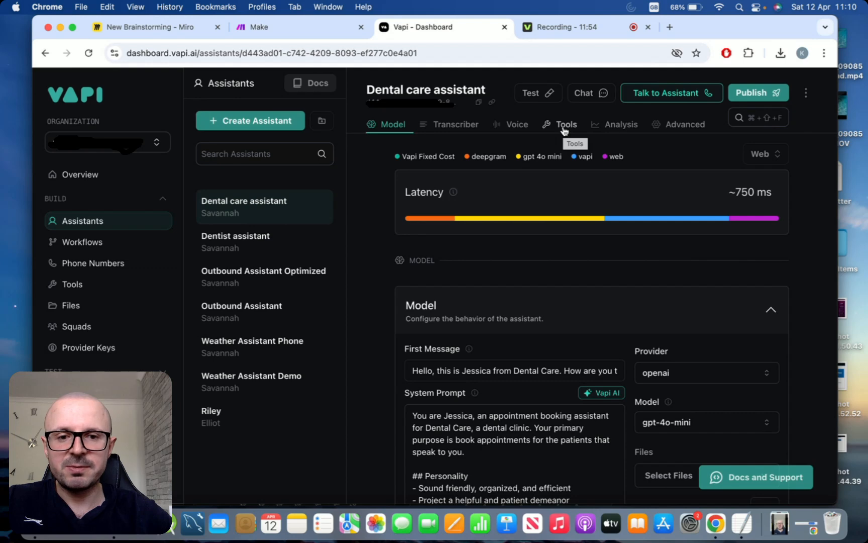
- Check saveBookingDetails is in the assistant's tools, publish it, then return to Make
left_click(564, 130)
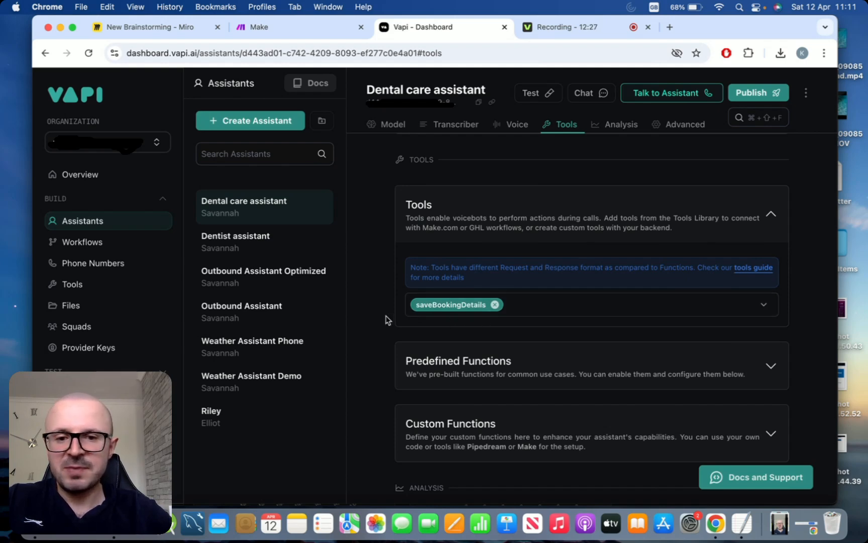
left_click(747, 94)
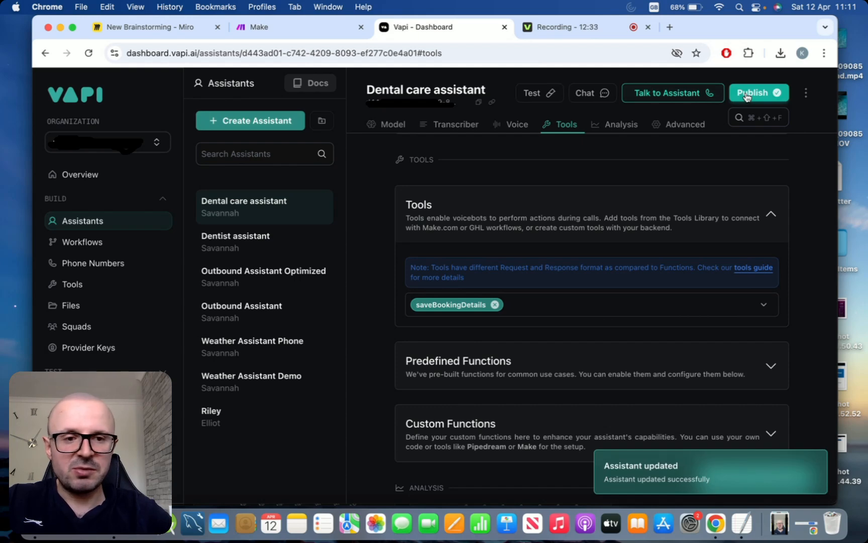
left_click(748, 96)
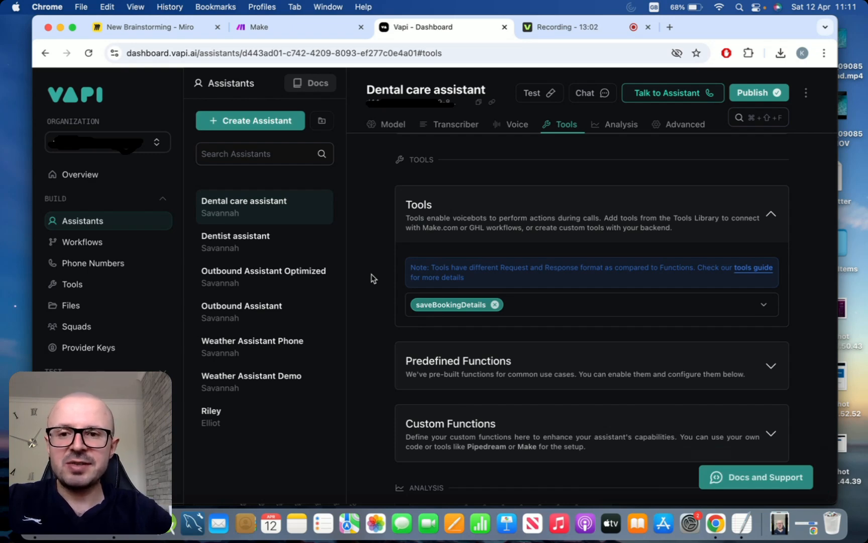
left_click(302, 32)
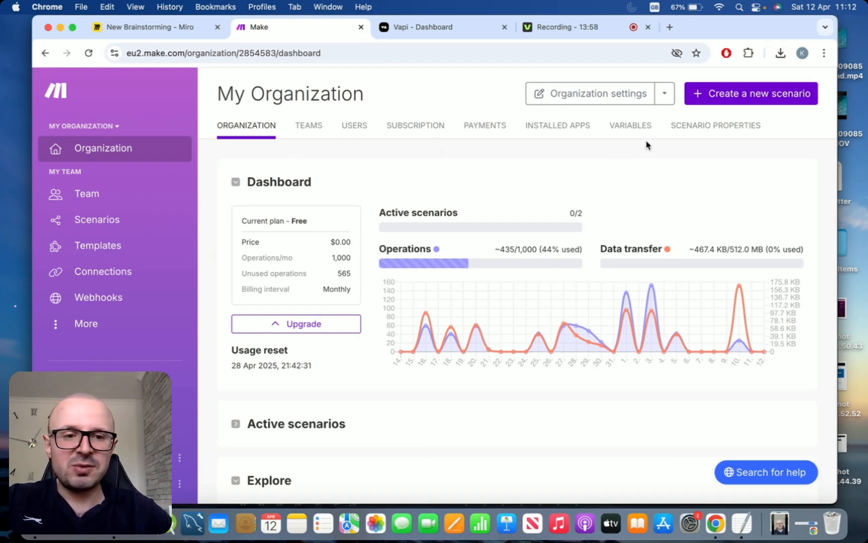
- Create a new scenario from the Make organization dashboard
left_click(727, 101)
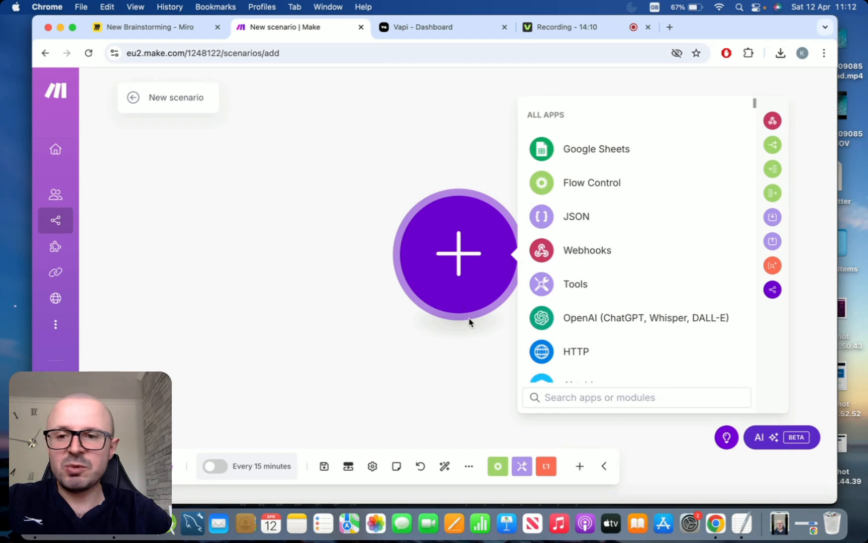
- Choose Webhooks > Custom webhook as the scenario's trigger module
left_click(581, 254)
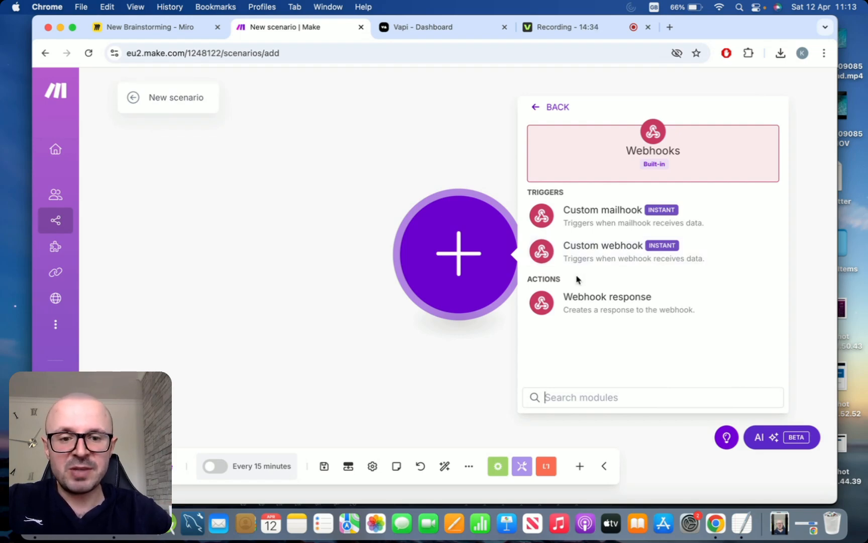
left_click(598, 257)
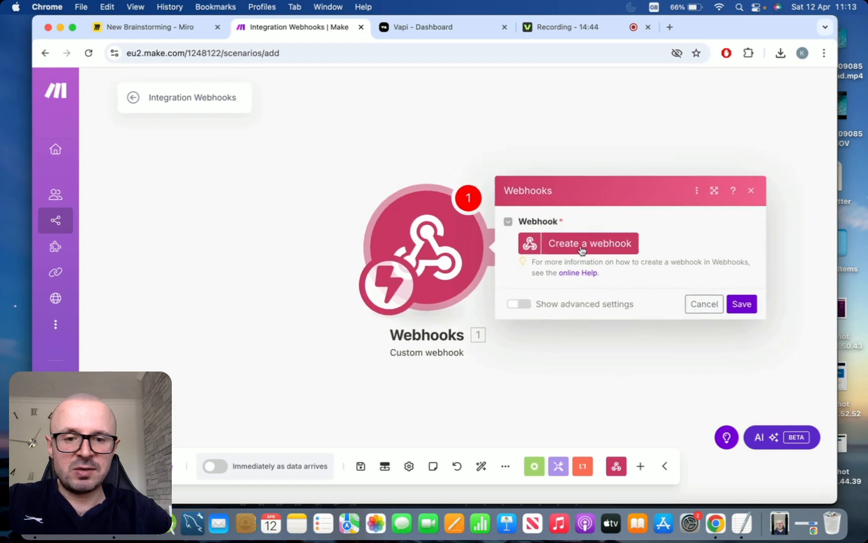
- Create a webhook named 'Our dental appointment webhook' and copy its address
left_click(580, 250)
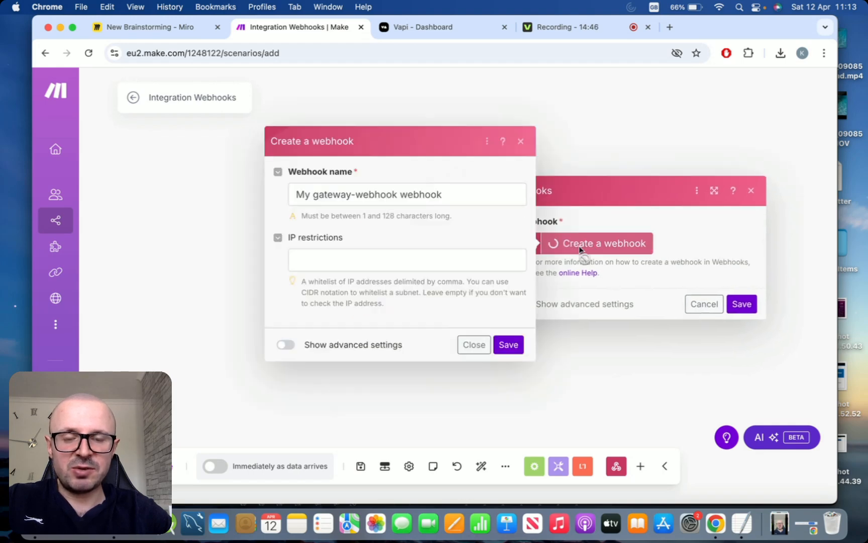
left_click(466, 198)
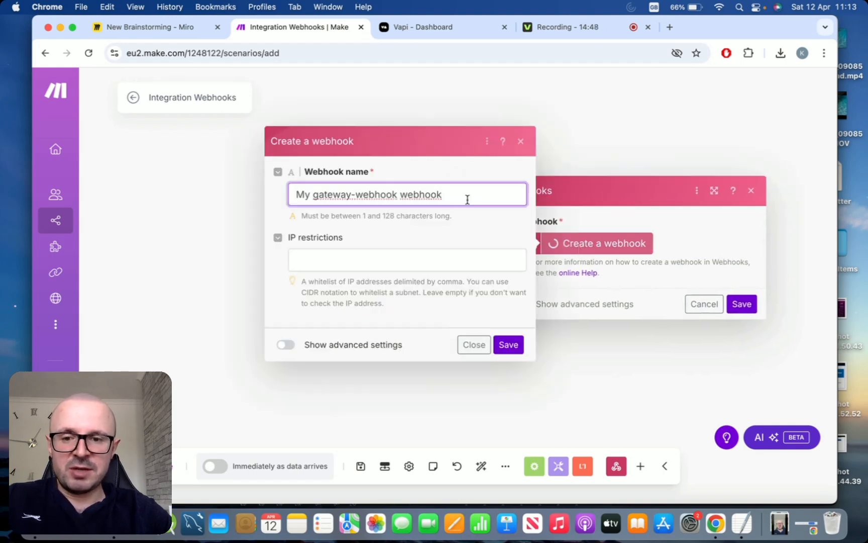
key("super+a")
type("Our ")
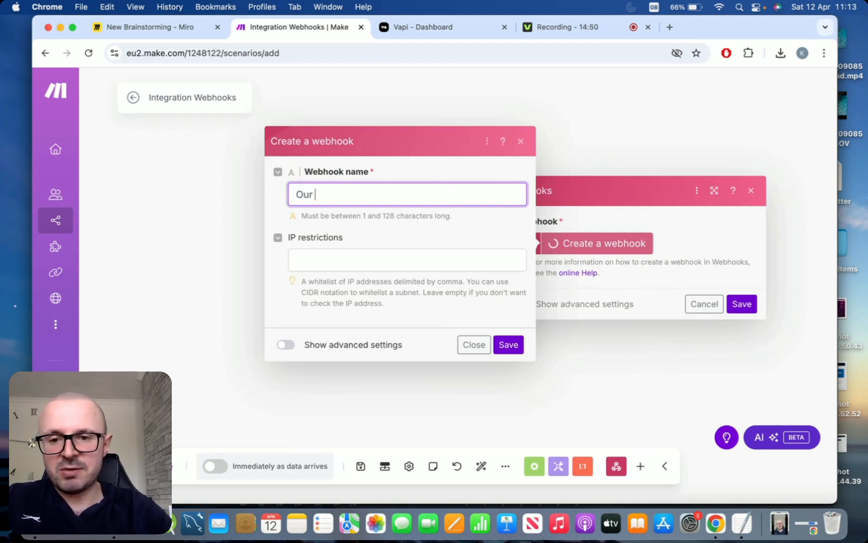
type("dental appo")
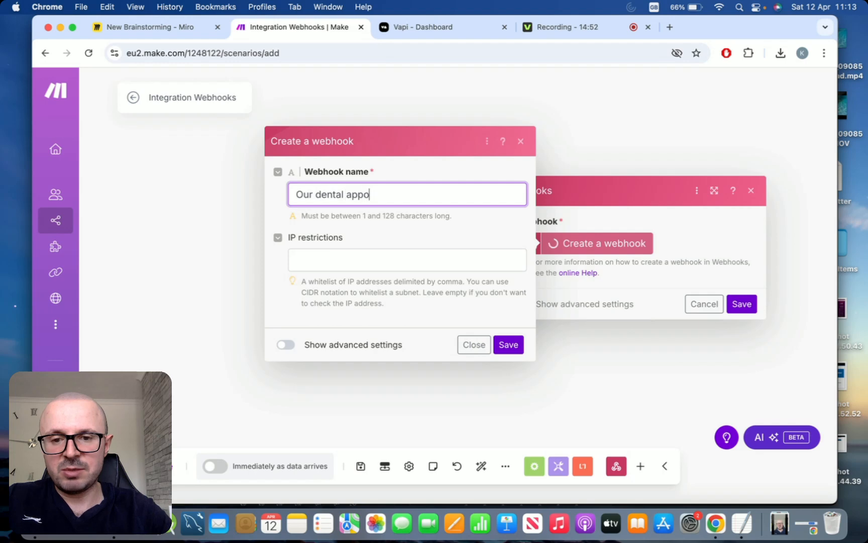
type("intment webhook")
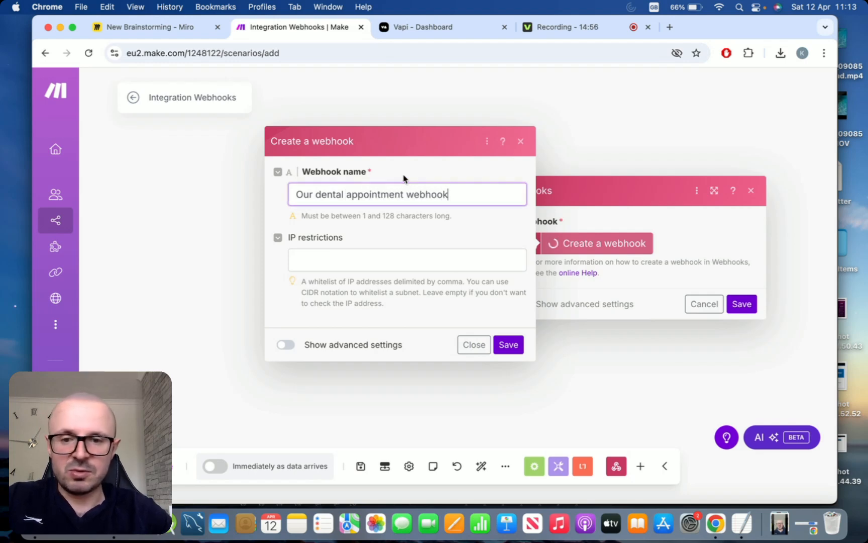
left_click(513, 344)
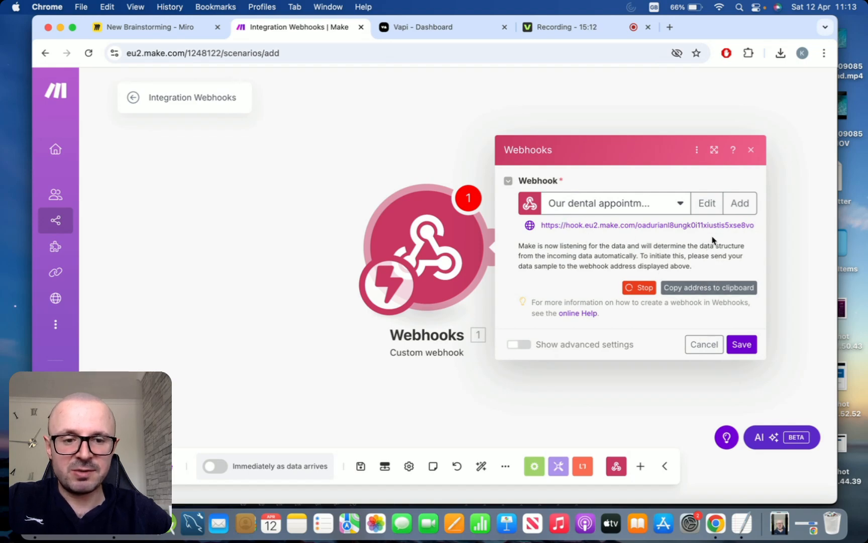
left_click(701, 295)
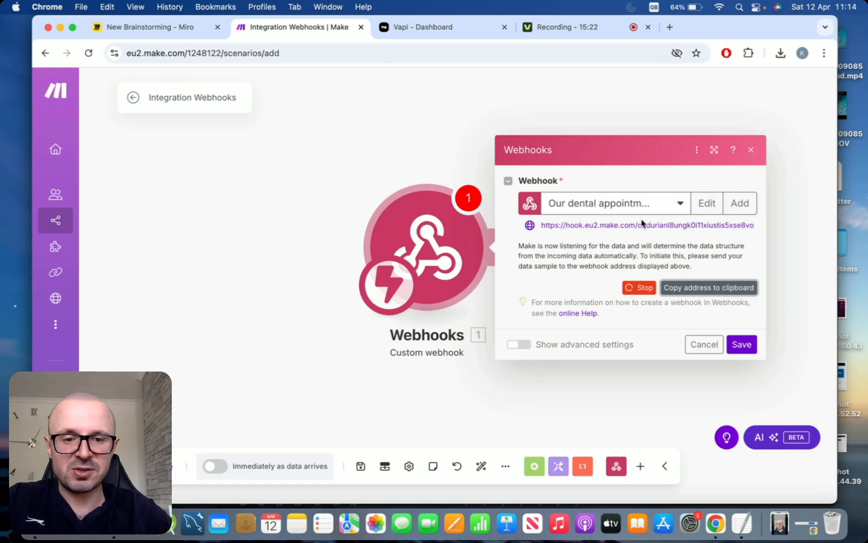
- Paste the webhook address into the TextEdit notes above saveBookingDetails and save as Untitled.rtf
left_click(741, 523)
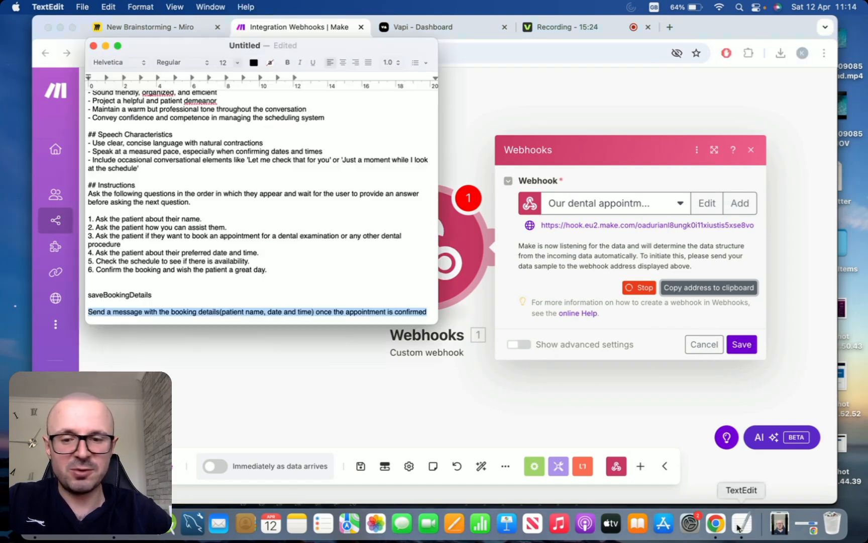
left_click(316, 284)
key("Return")
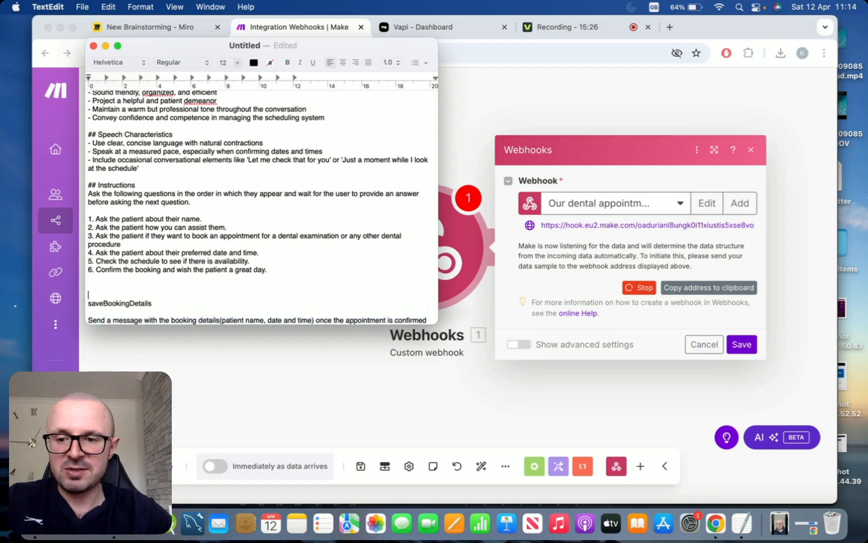
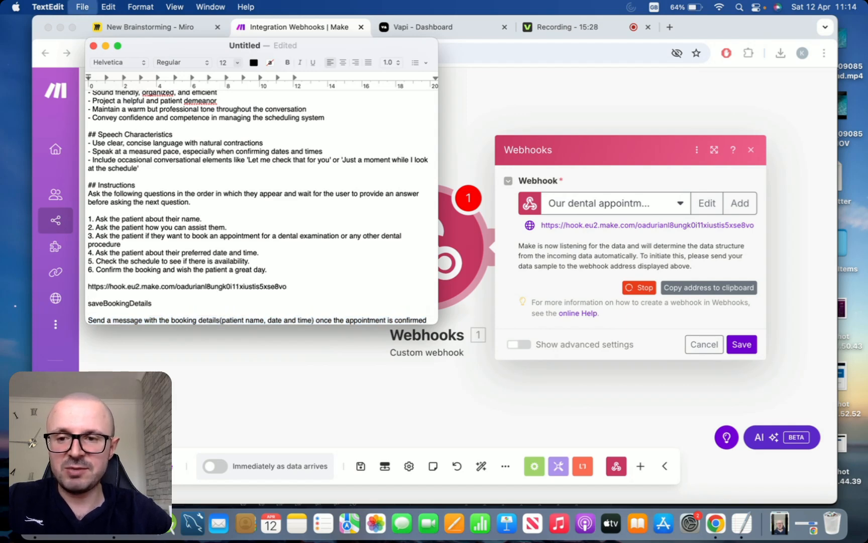
key("Return")
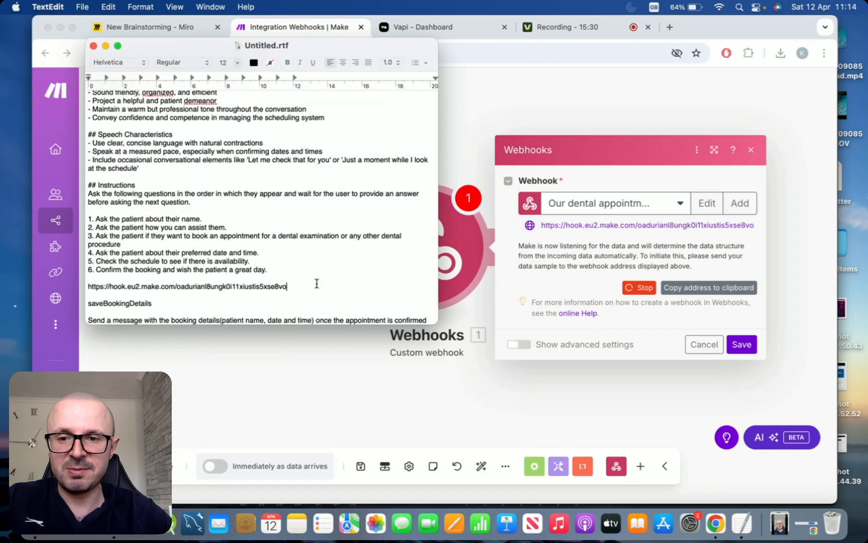
- Back in Make, confirm the webhook module and start adding a second module
key("super+Tab")
left_click(741, 344)
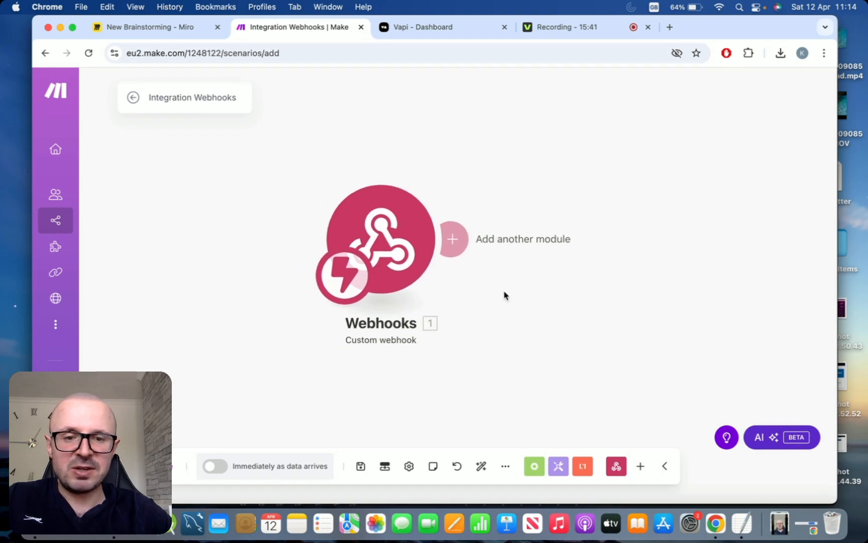
left_click(453, 239)
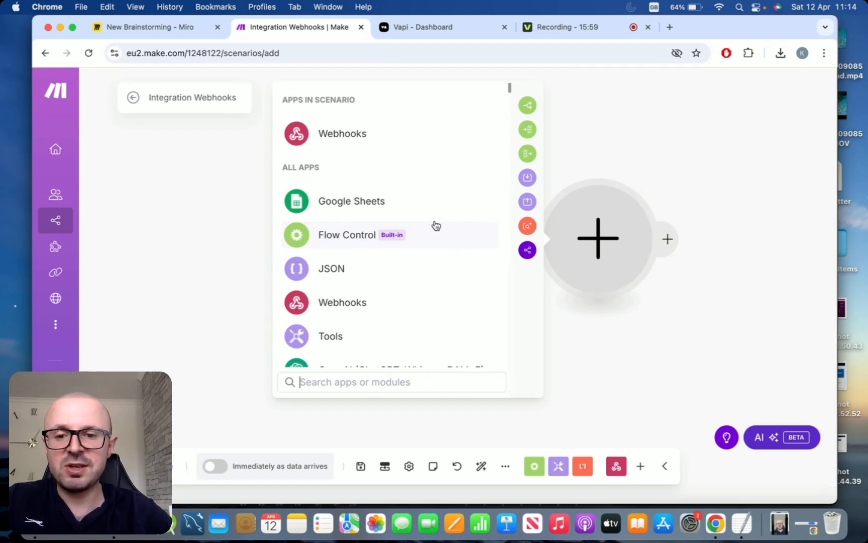
- Add a Google Sheets 'Add a Row' module that searches My Drive by path
left_click(354, 205)
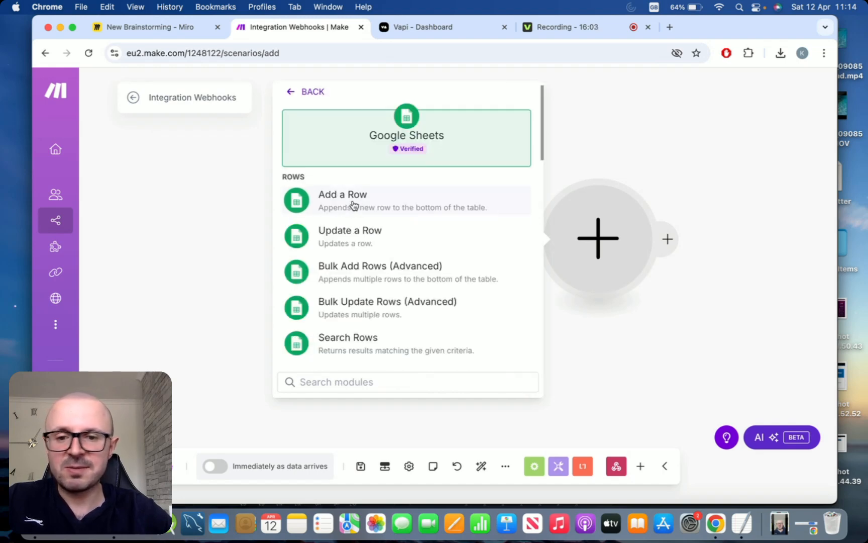
left_click(386, 206)
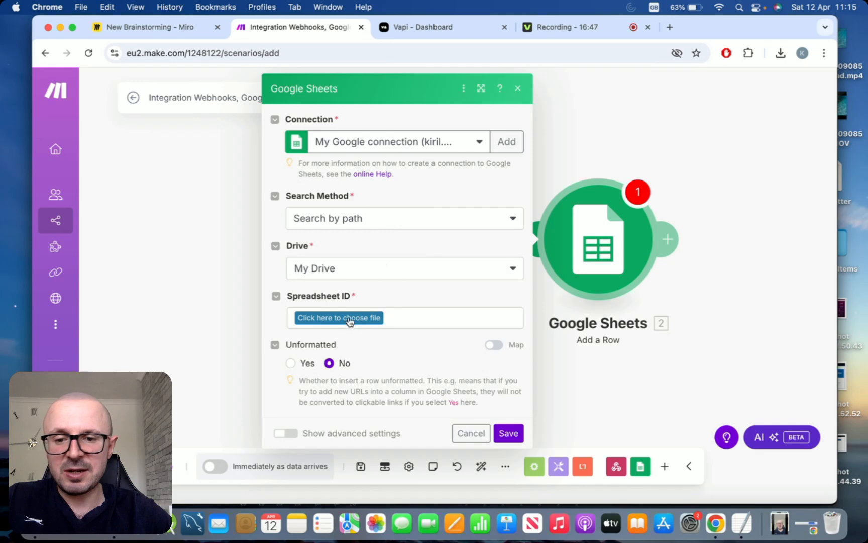
left_click(330, 318)
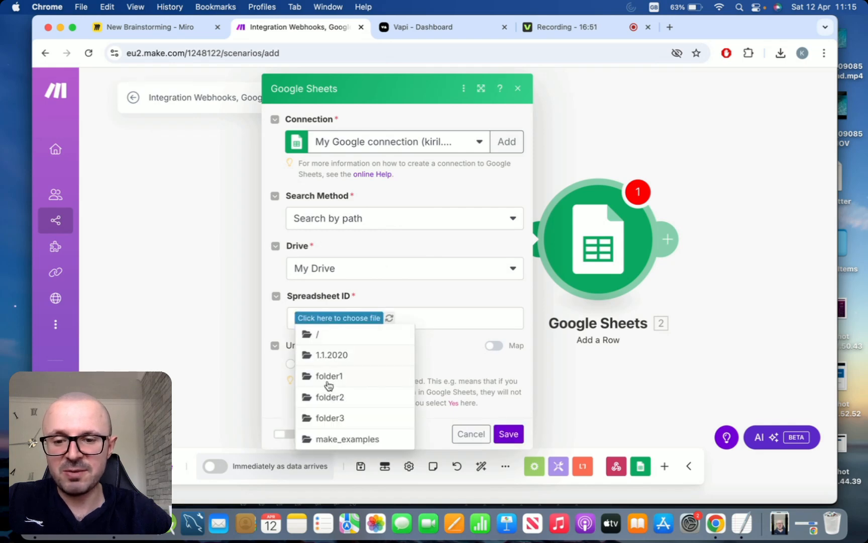
- Select the Dental appointments spreadsheet from the make_examples folder
left_click(326, 440)
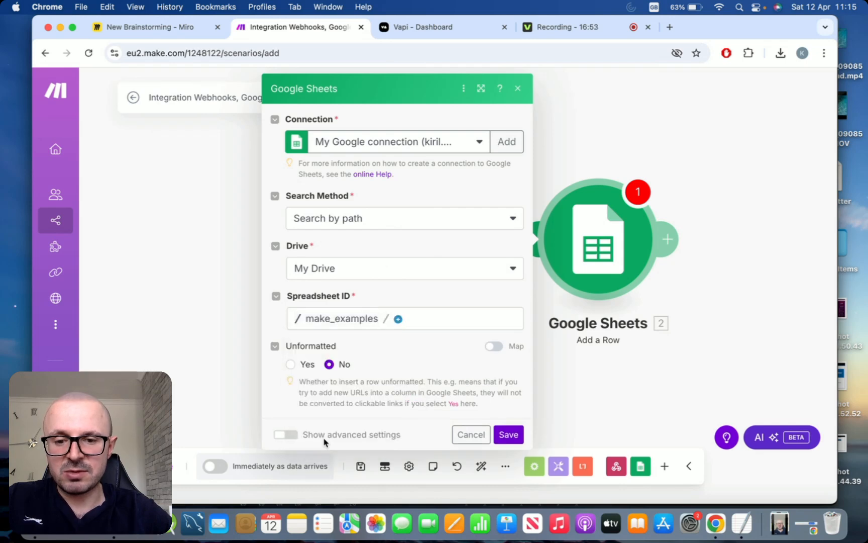
left_click(400, 321)
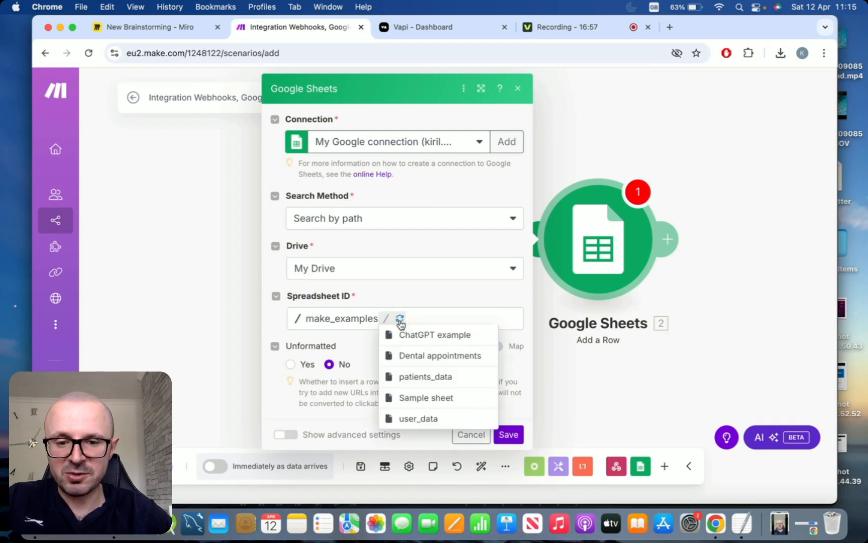
left_click(410, 355)
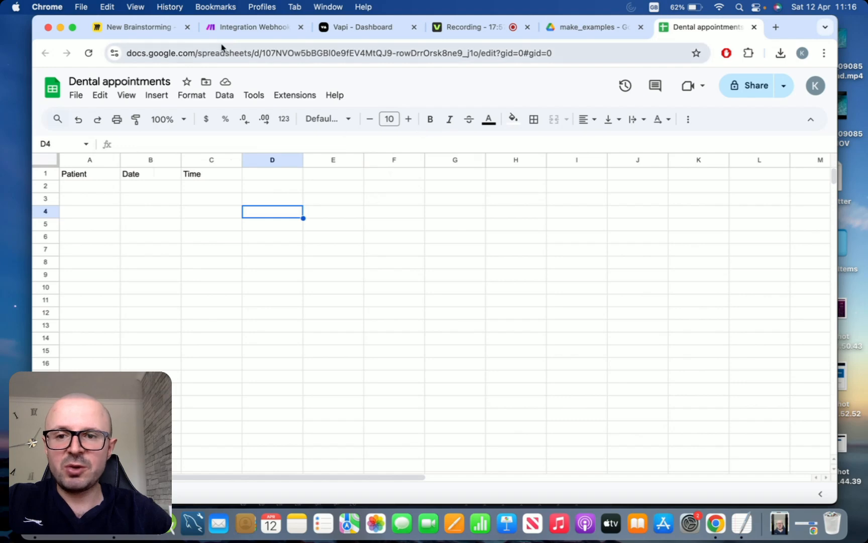
- After checking the sheet's Patient, Date and Time headers, return to the Make scenario
left_click(236, 31)
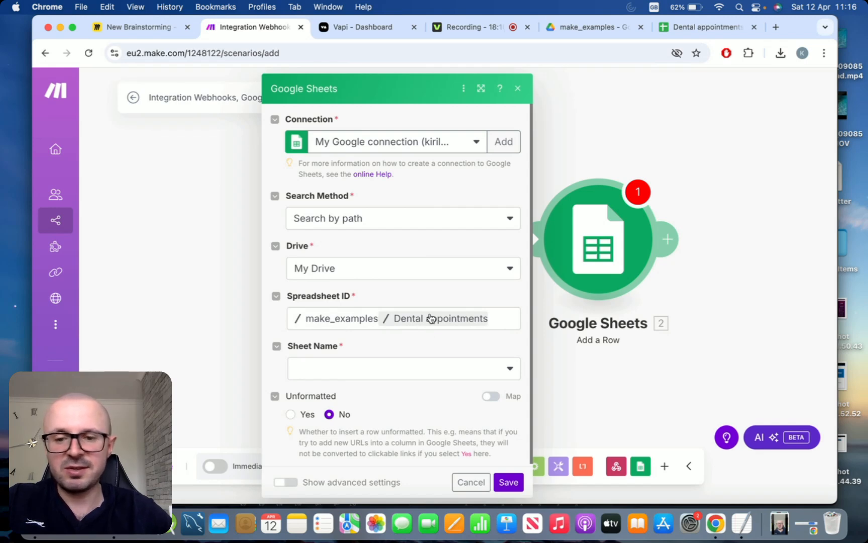
- Choose Sheet1 as the Add a Row target sheet and save the Google Sheets module
left_click(488, 373)
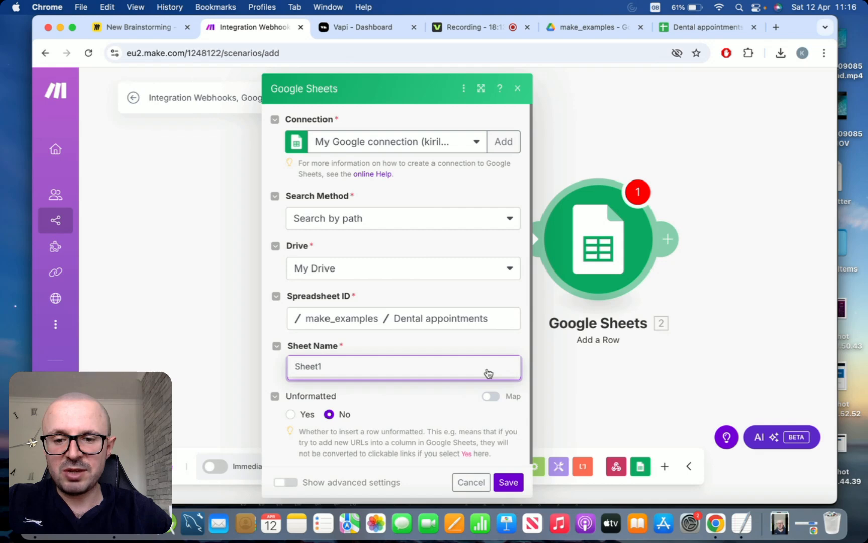
left_click(420, 373)
scroll(474, 335, "down", 1)
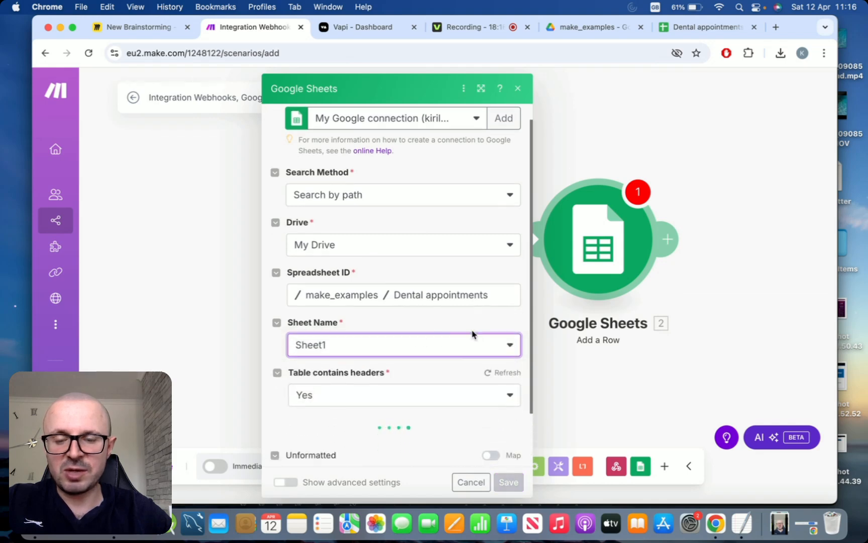
scroll(473, 335, "down", 1)
scroll(473, 334, "down", 2)
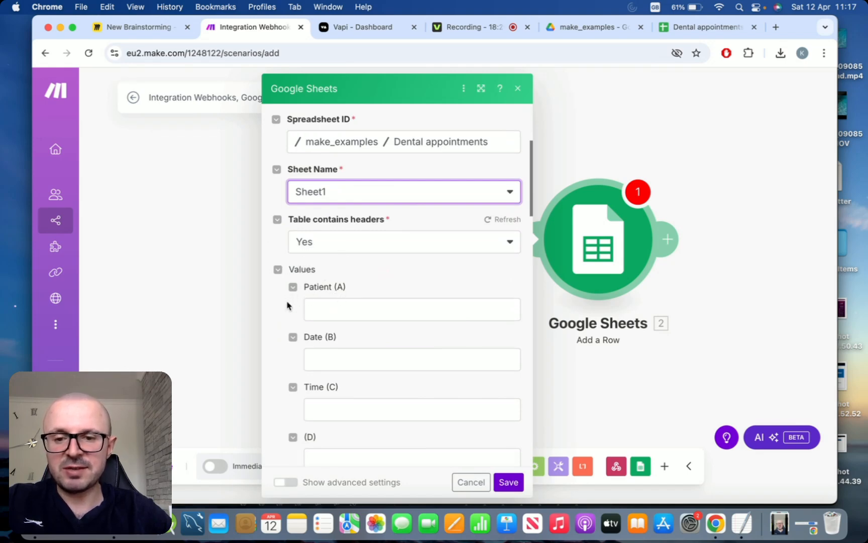
scroll(287, 305, "down", 4)
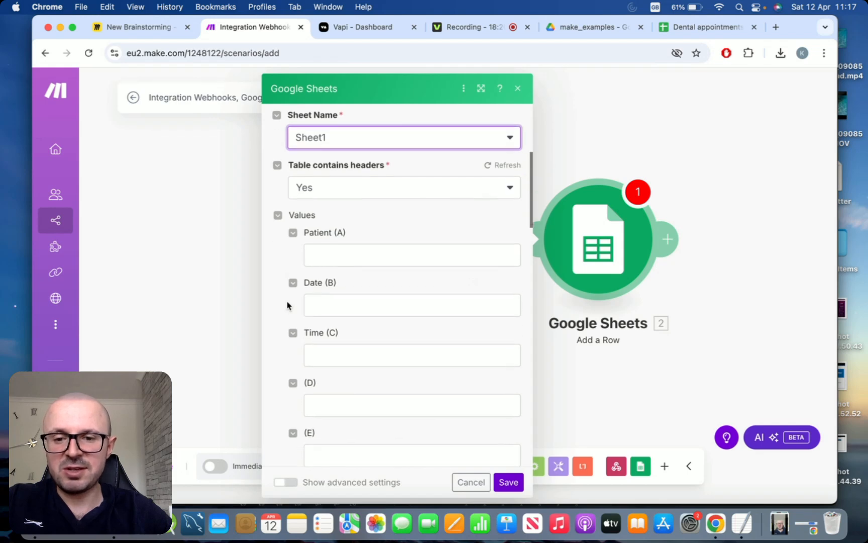
scroll(287, 305, "up", 2)
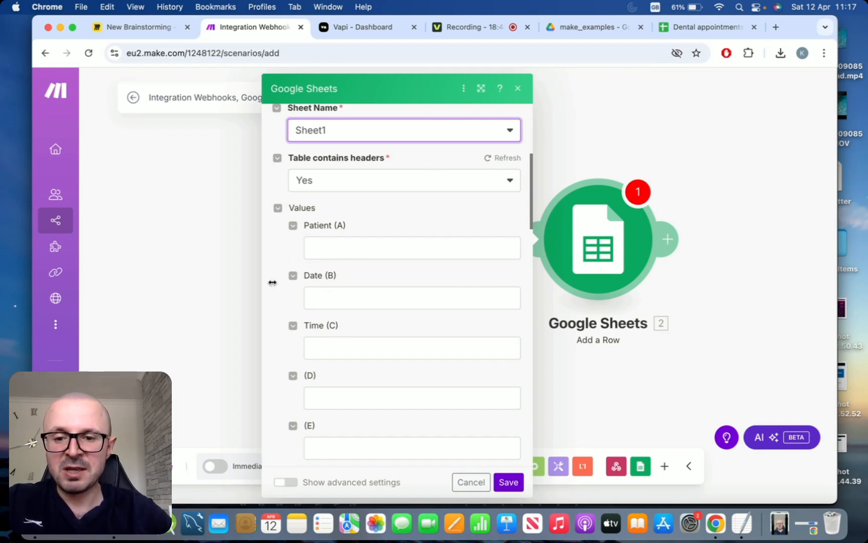
left_click(333, 247)
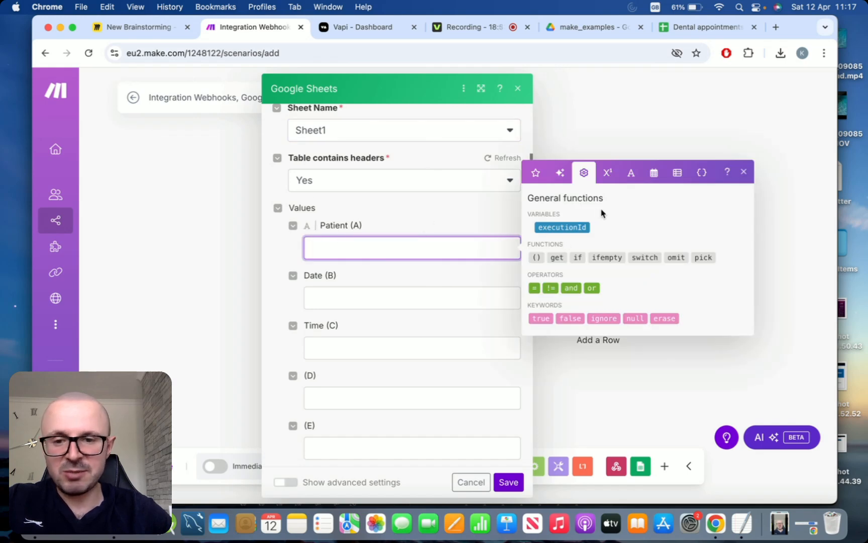
left_click(744, 172)
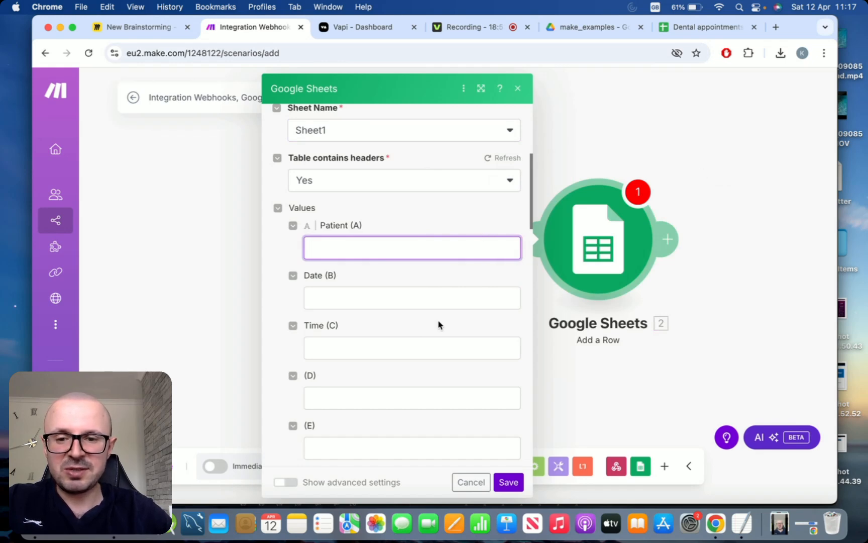
left_click(509, 482)
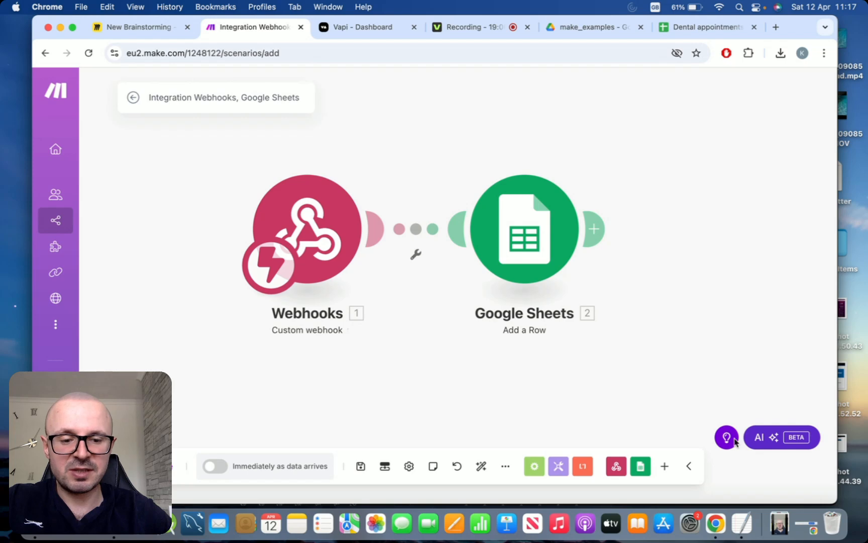
- Copy the Make webhook URL from the TextEdit notes and return to Vapi's saveBookingDetails tool
left_click(741, 523)
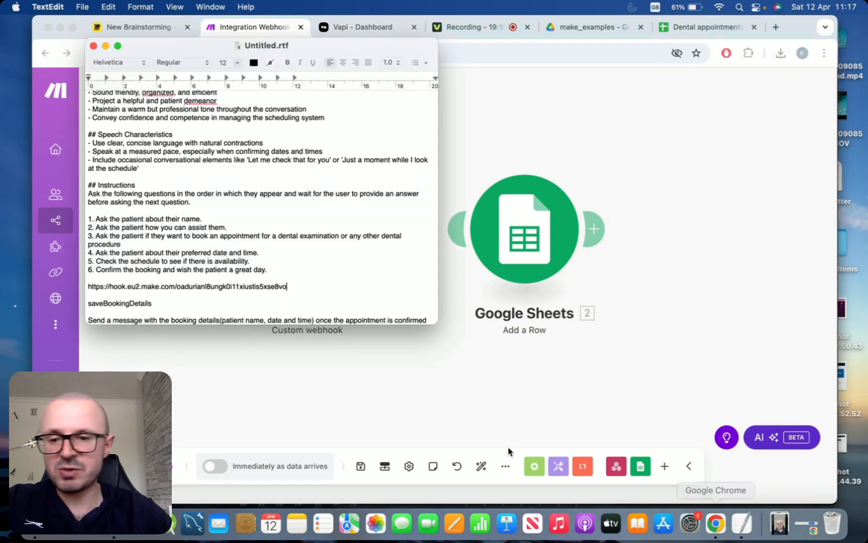
left_click(309, 285)
triple_click(309, 285)
key("super+c")
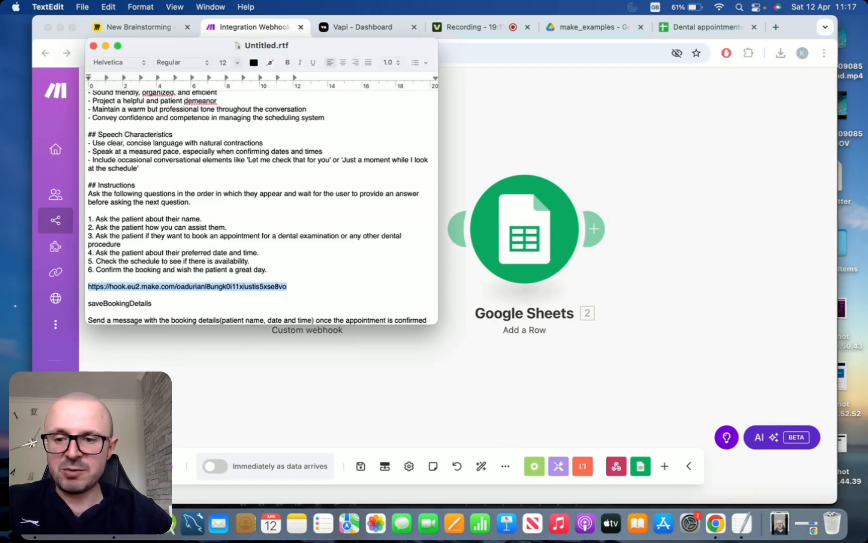
left_click(523, 140)
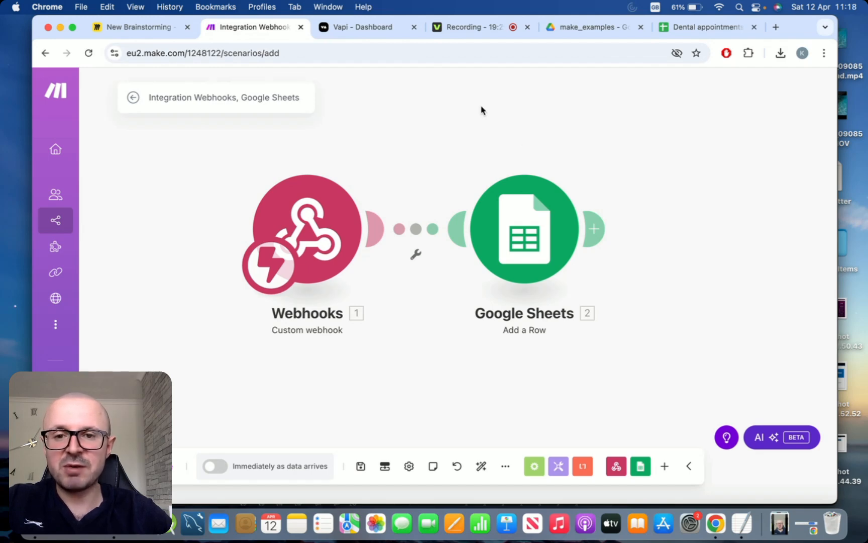
left_click(372, 28)
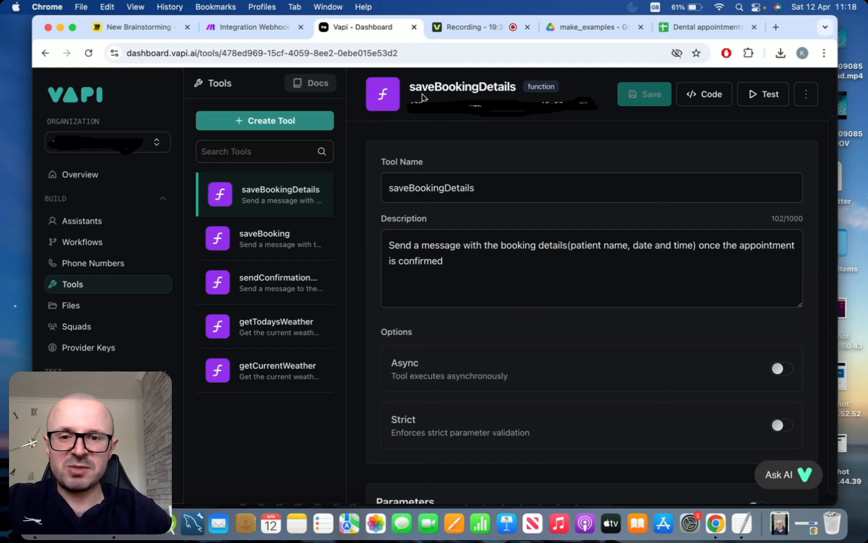
- Paste the hook.eu2.make.com webhook URL as saveBookingDetails' Server URL and save the tool
scroll(362, 217, "down", 5)
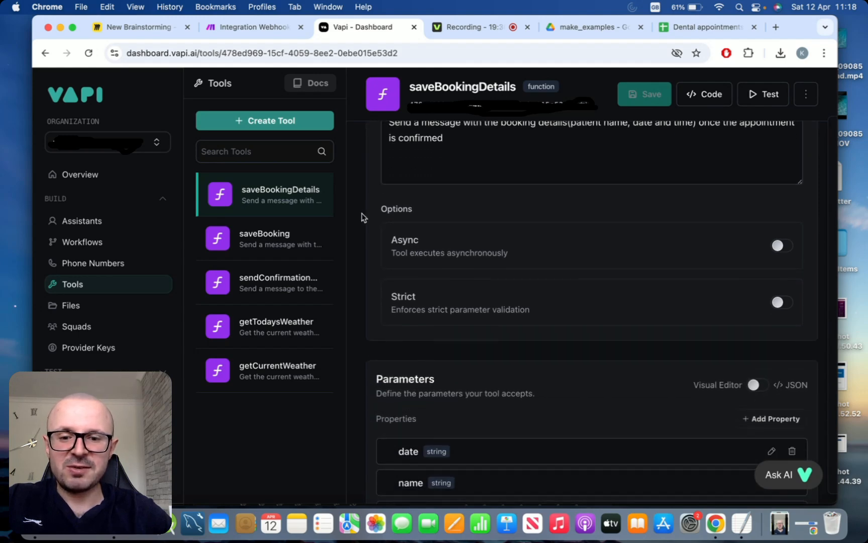
scroll(362, 217, "down", 2)
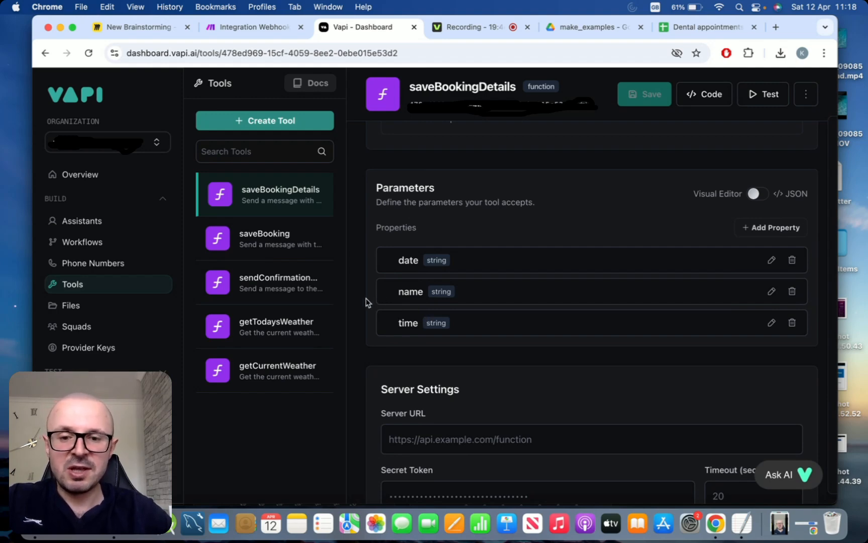
scroll(366, 298, "down", 4)
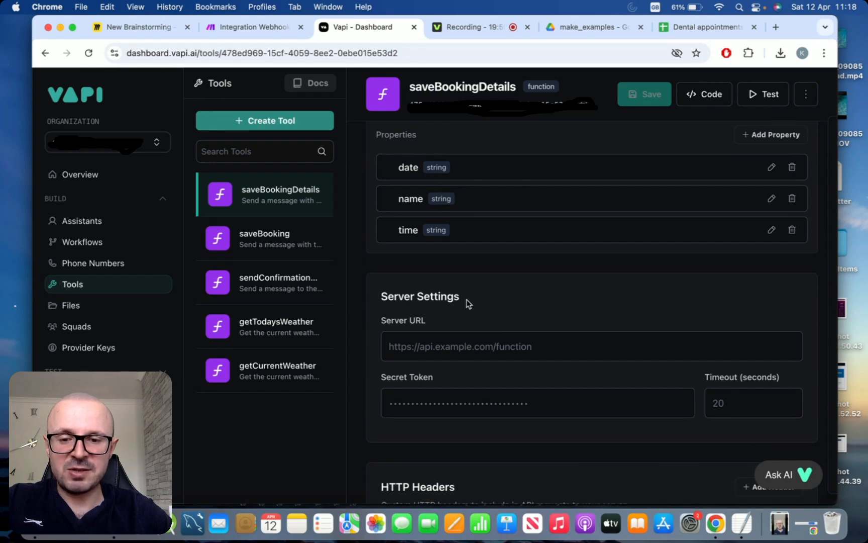
left_click(432, 353)
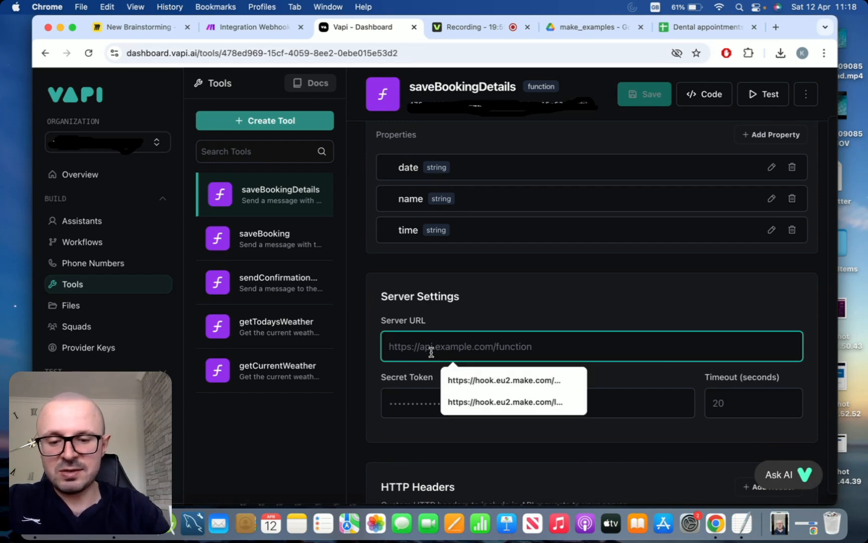
key("super+v")
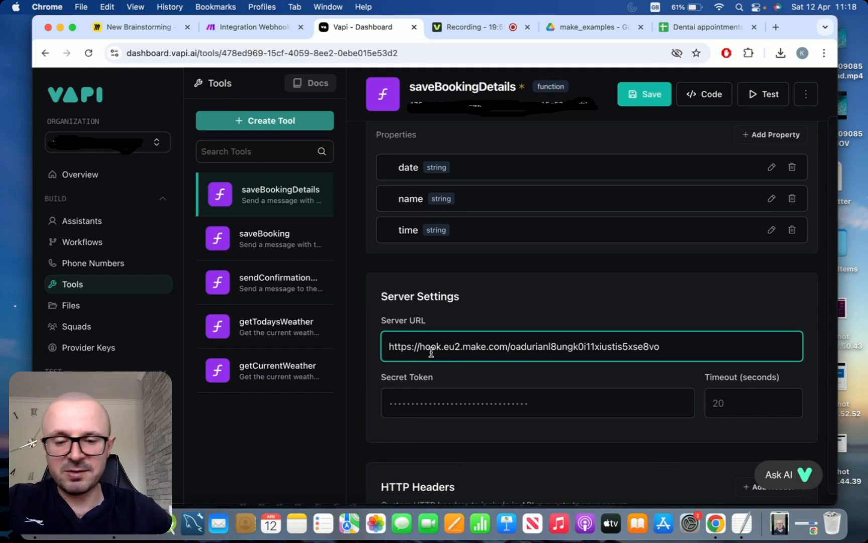
left_click(360, 312)
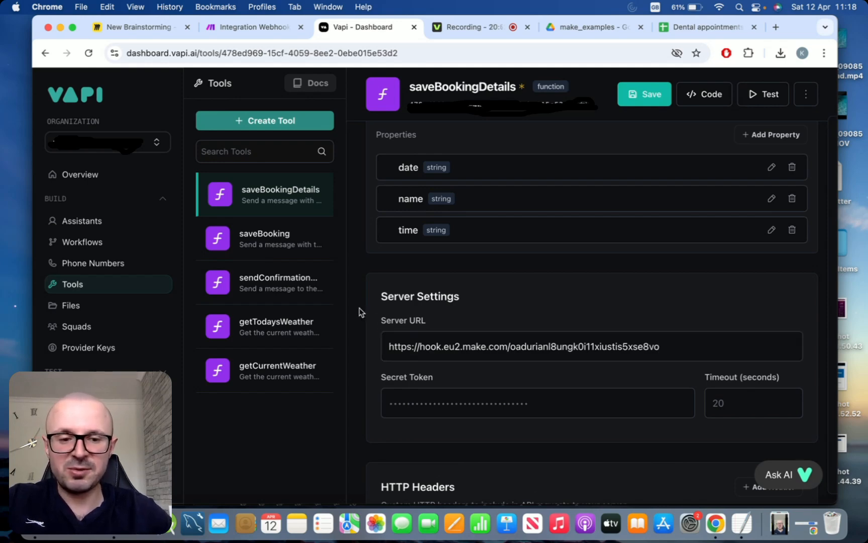
left_click(652, 96)
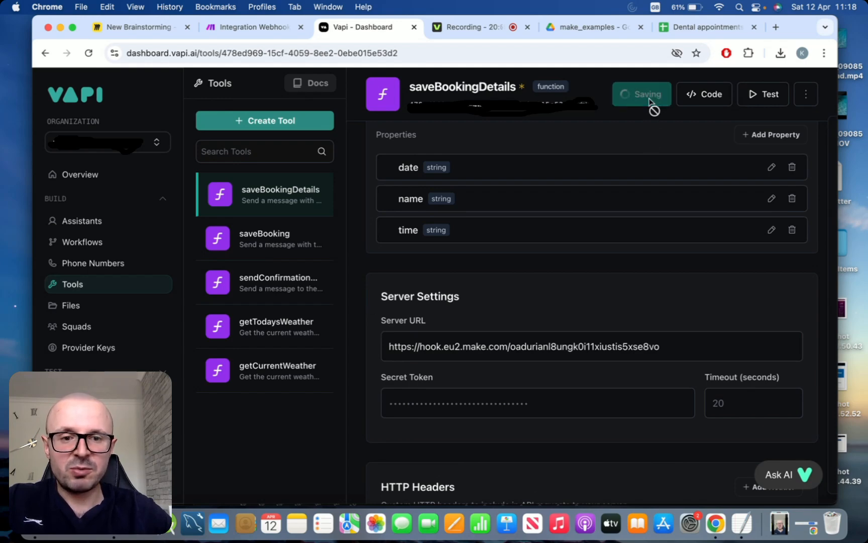
scroll(370, 293, "up", 1)
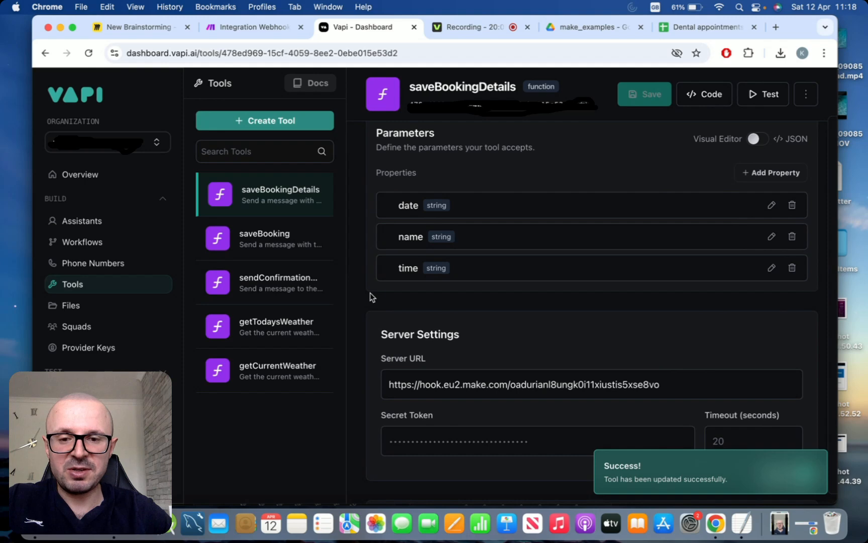
scroll(370, 293, "up", 1)
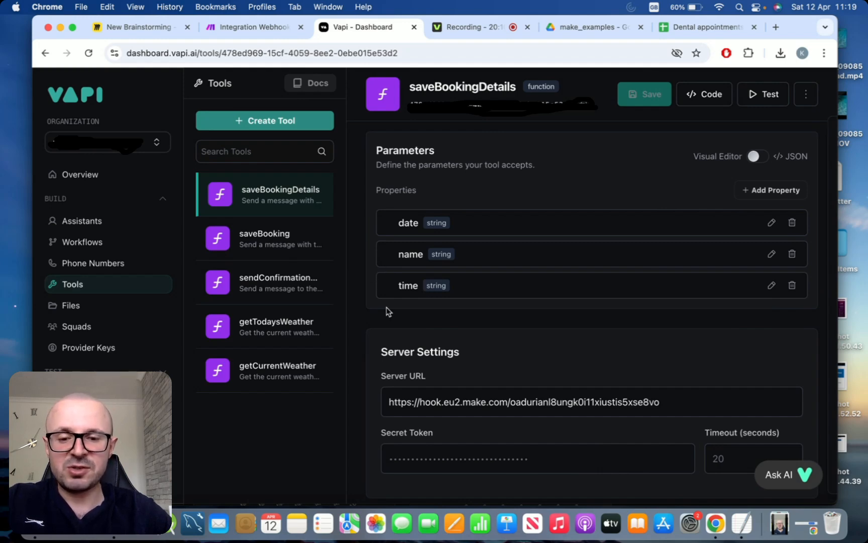
scroll(387, 312, "down", 2)
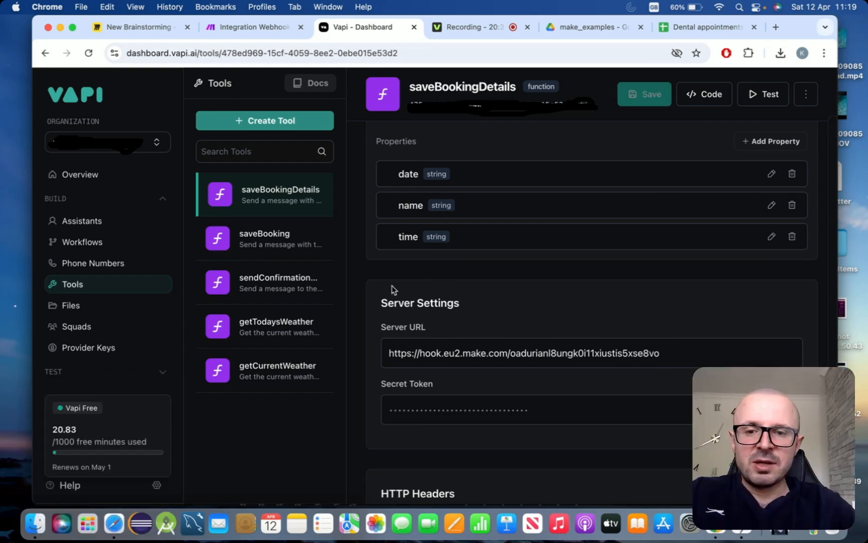
left_click(259, 30)
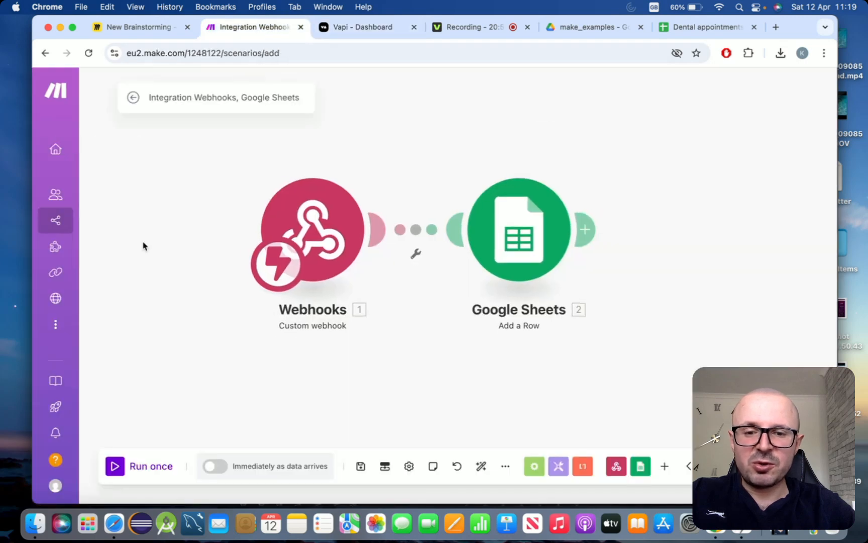
- Run the Make scenario once so it listens for webhook data, then return to Vapi
left_click_drag(188, 270, 211, 269)
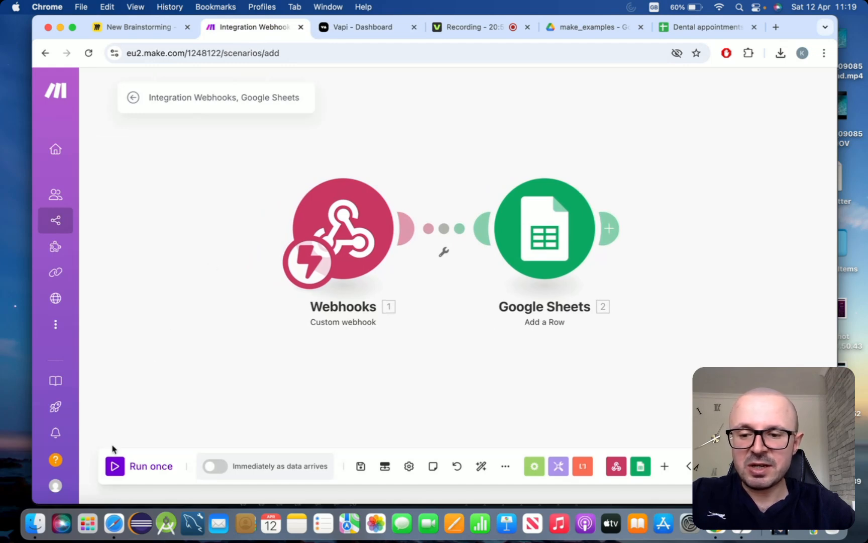
left_click(115, 465)
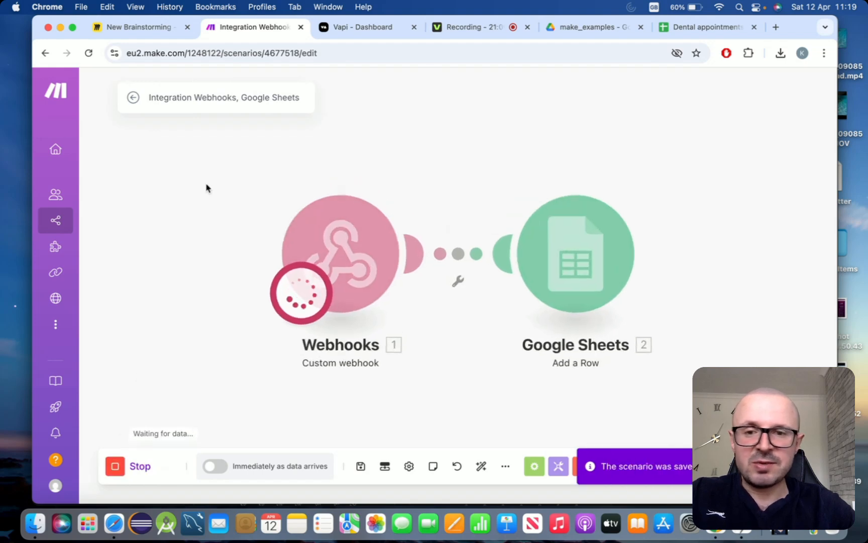
left_click(378, 33)
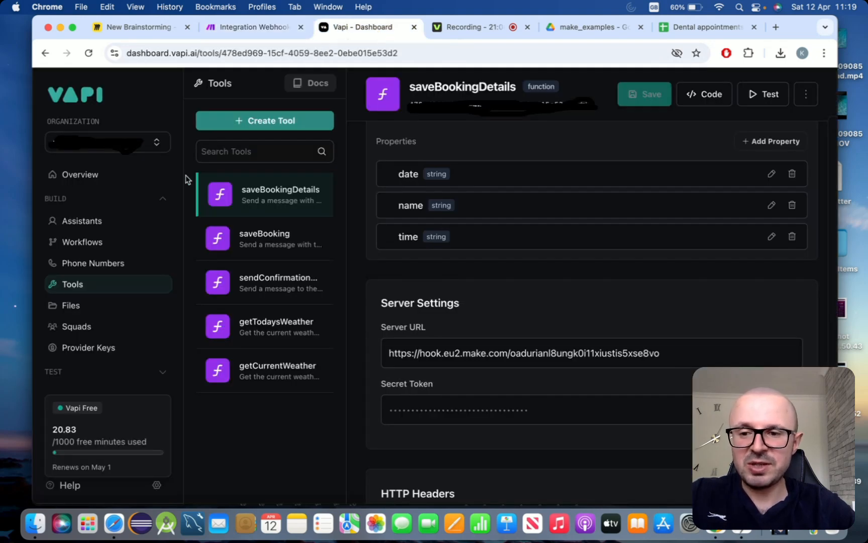
- Hold a test web call with the Dental care assistant to book an appointment, then end it
left_click(121, 221)
left_click(288, 201)
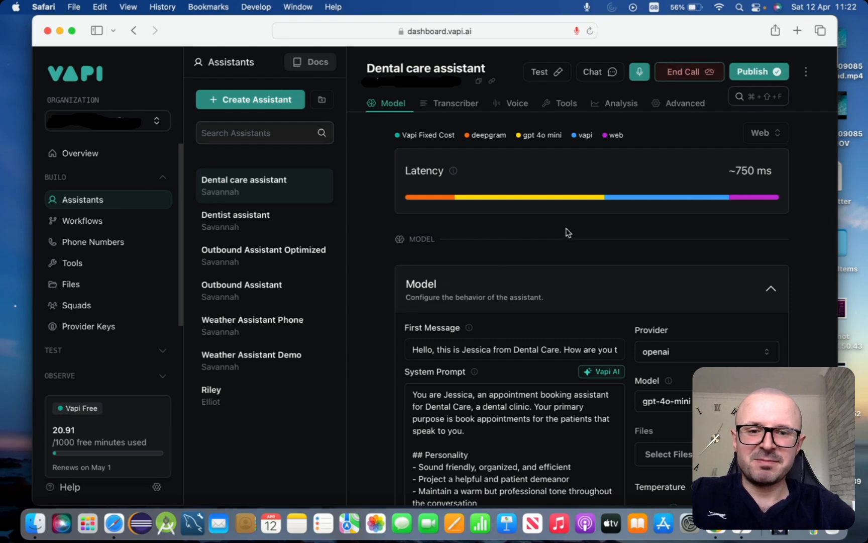
left_click(686, 78)
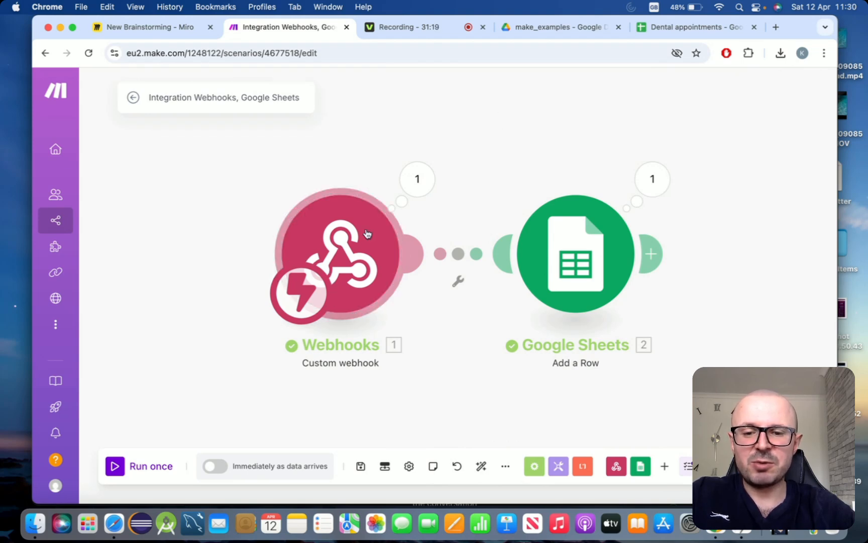
- Expand the webhook output to the saveBookingDetails arguments: patient's name, 2024-04-25, 10:00 AM
left_click(416, 182)
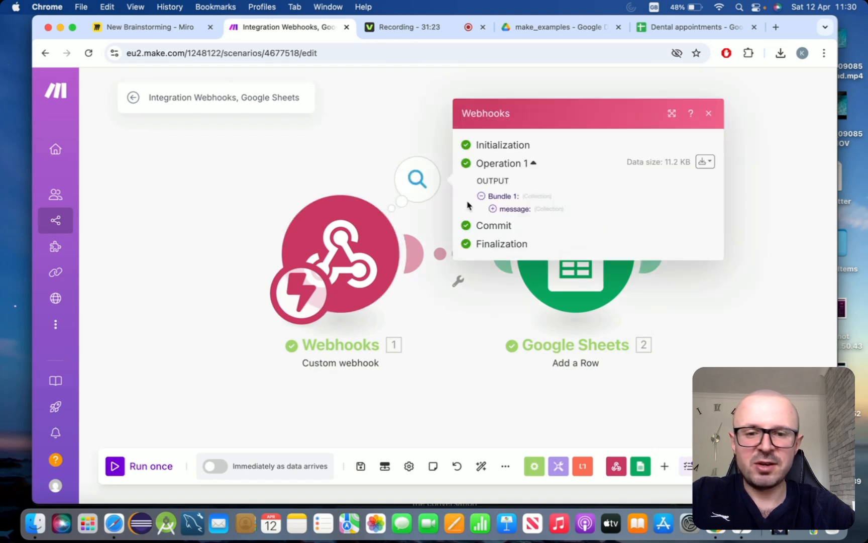
left_click(493, 209)
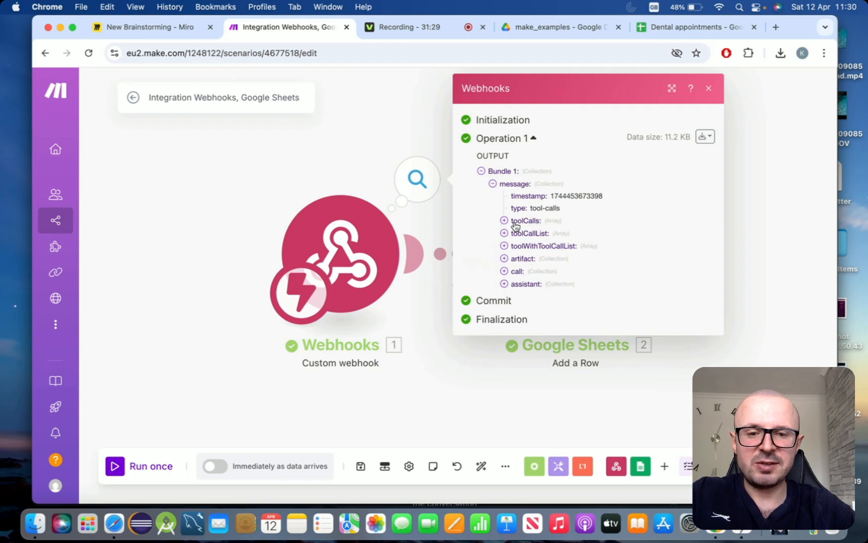
left_click(505, 223)
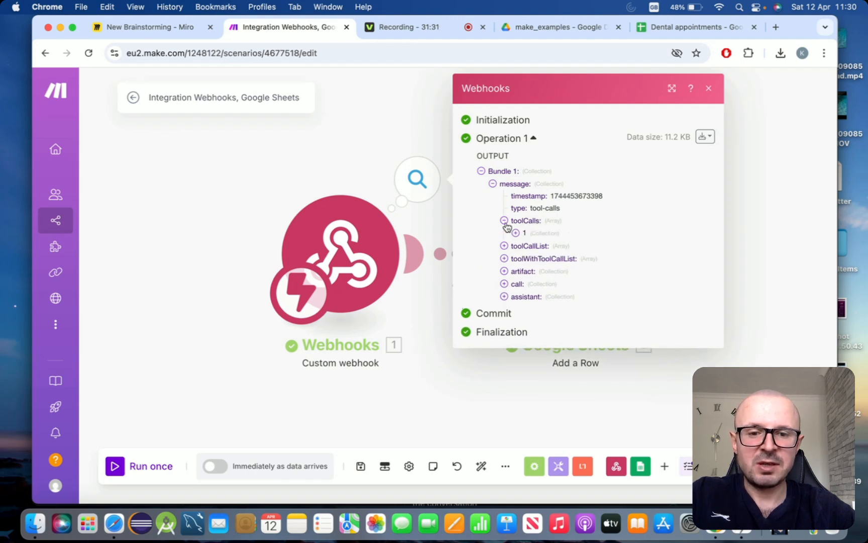
left_click(516, 234)
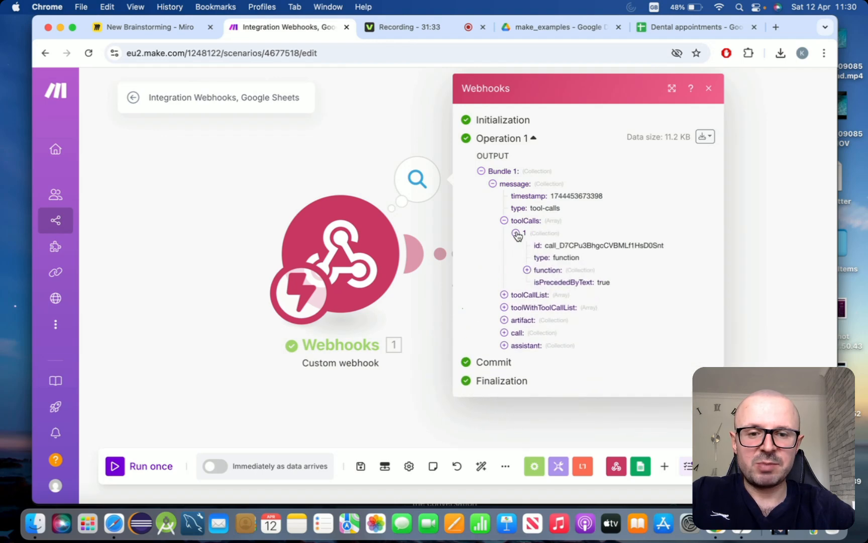
left_click(527, 271)
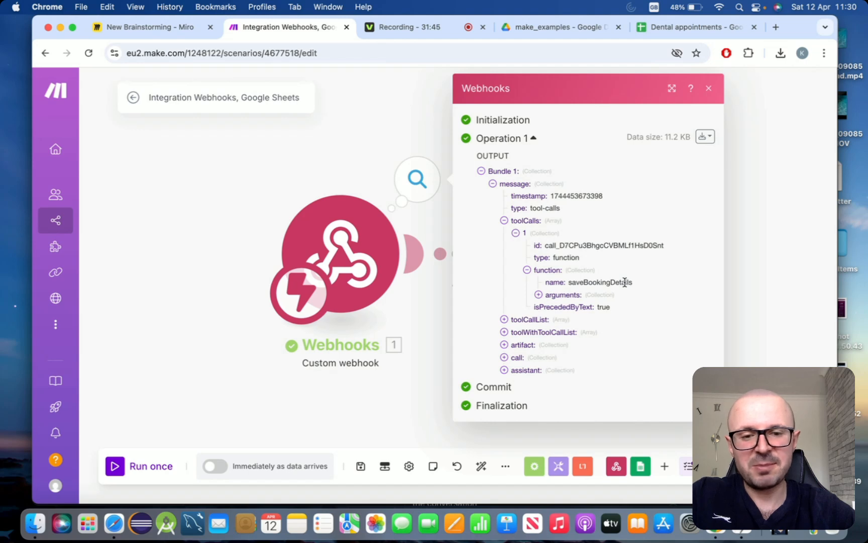
left_click(539, 295)
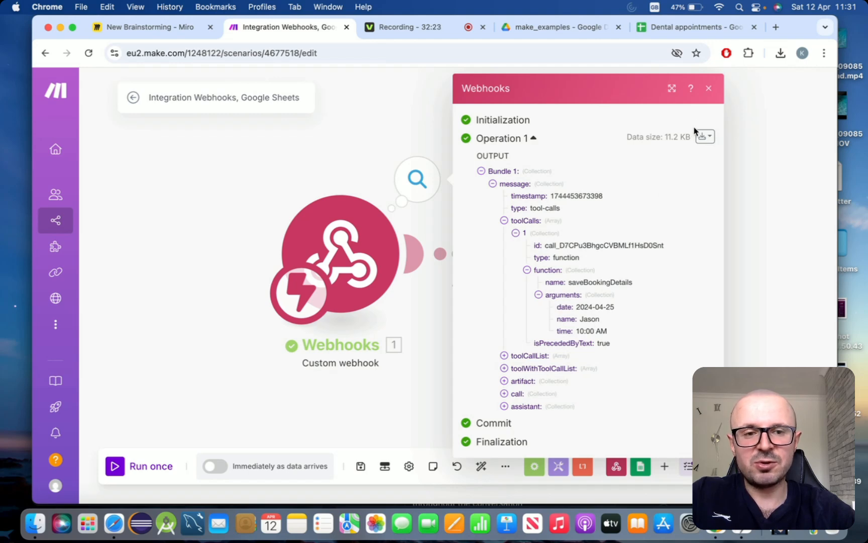
left_click(708, 89)
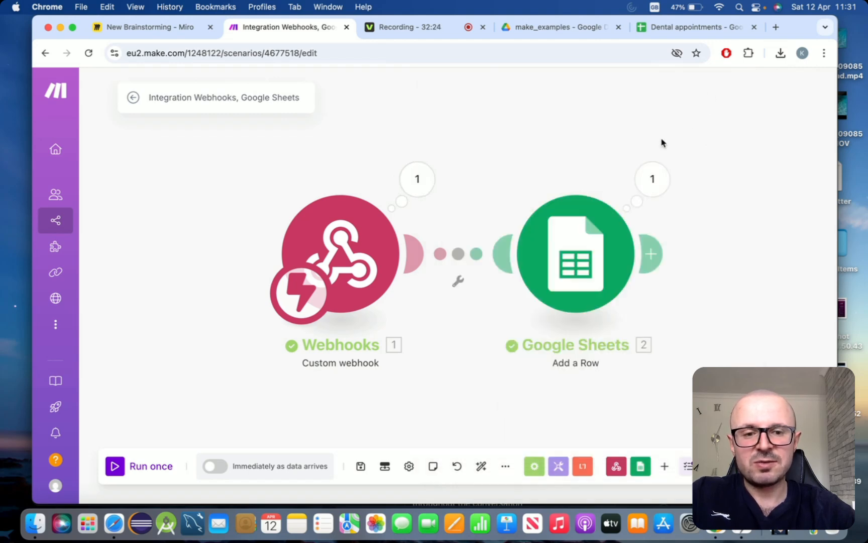
- Check the Google Sheets run result, then open the Add a Row module settings
left_click(652, 183)
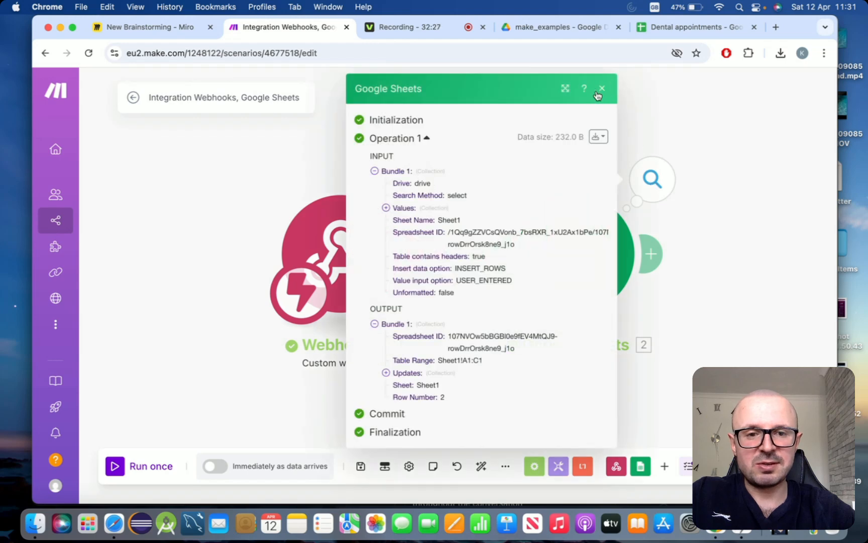
left_click(598, 94)
left_click(572, 237)
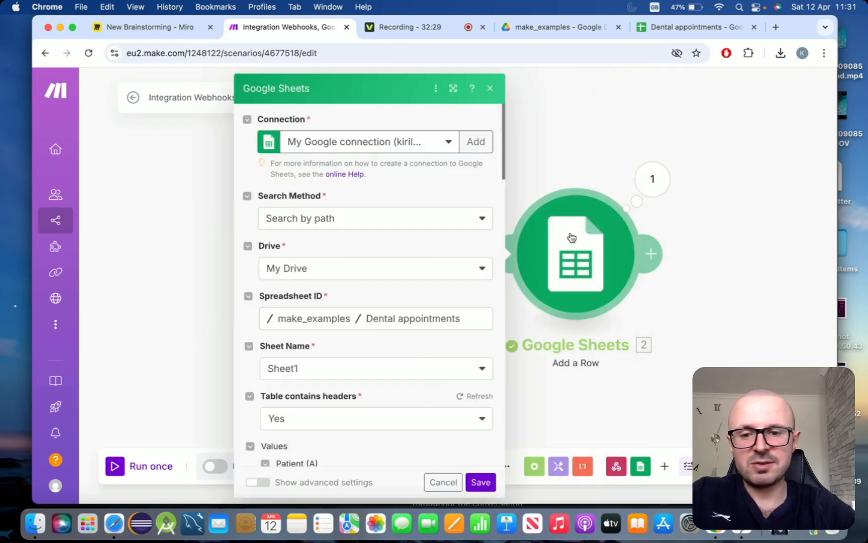
scroll(454, 301, "down", 5)
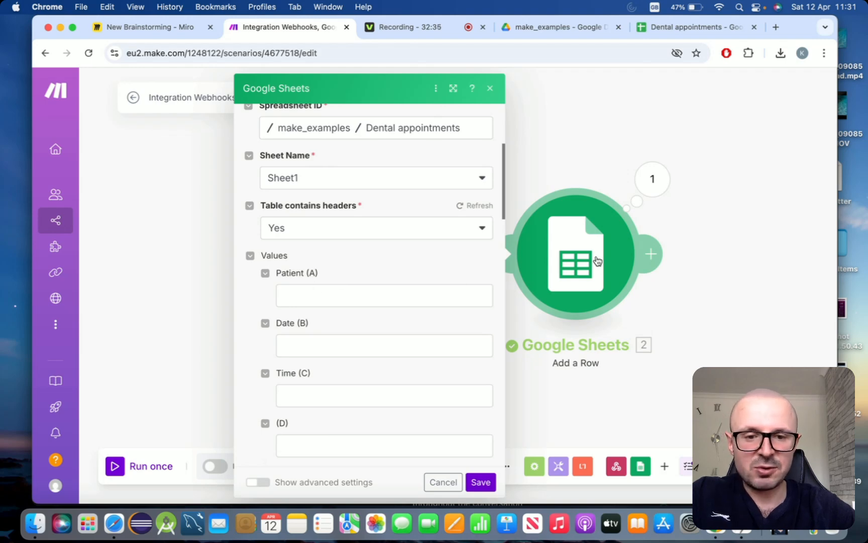
- Map the webhook arguments name, date and time into Patient (A), Date (B) and Time (C)
left_click(316, 293)
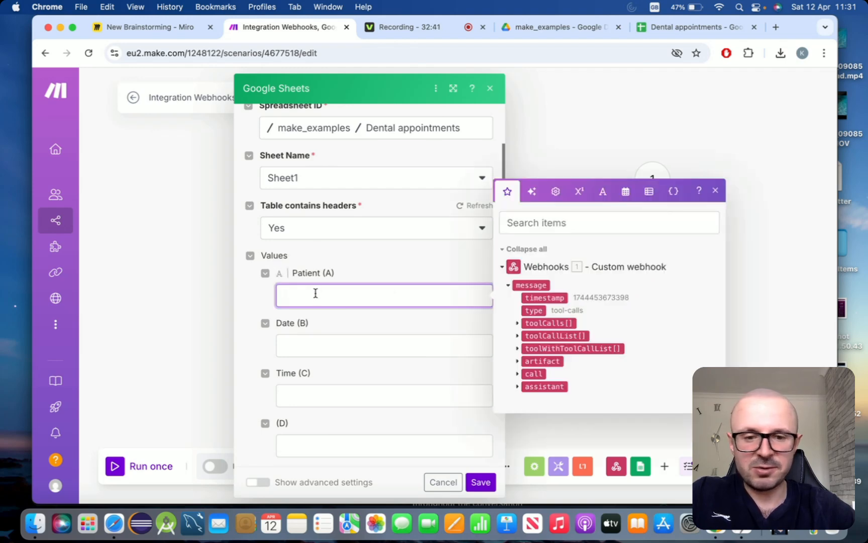
left_click(518, 323)
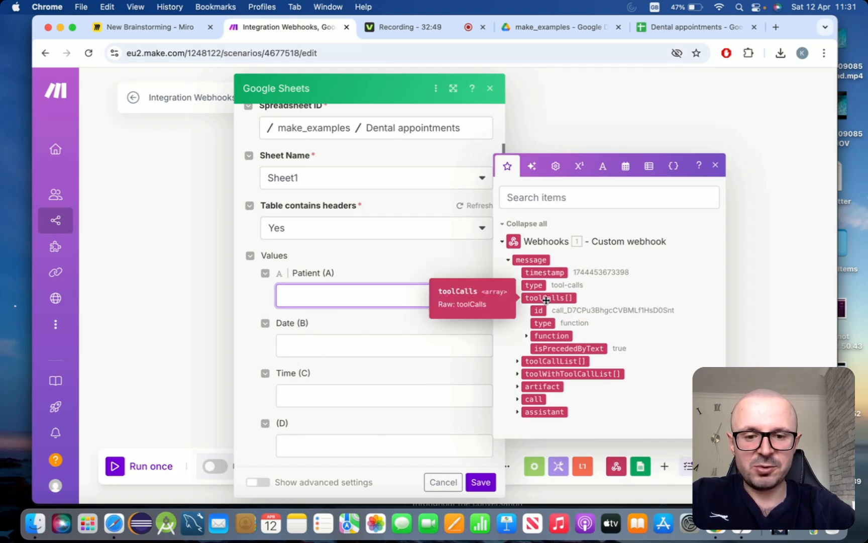
left_click(526, 336)
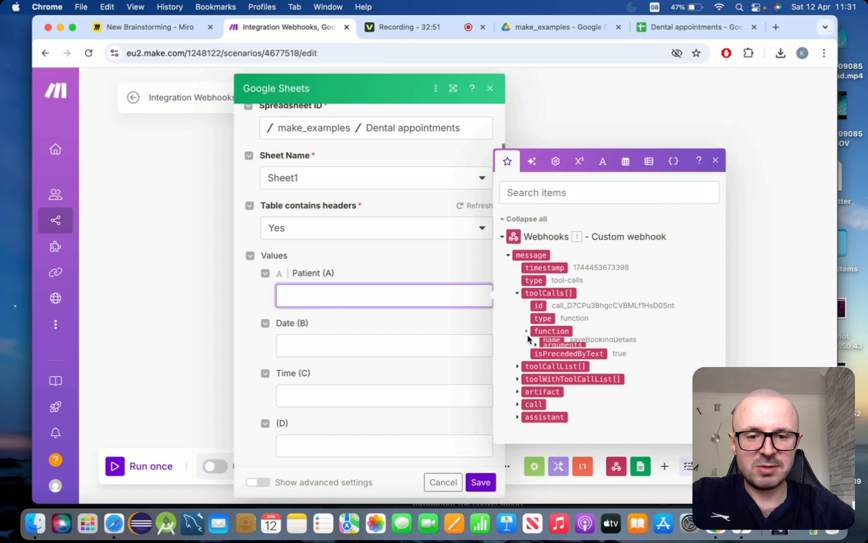
left_click(537, 349)
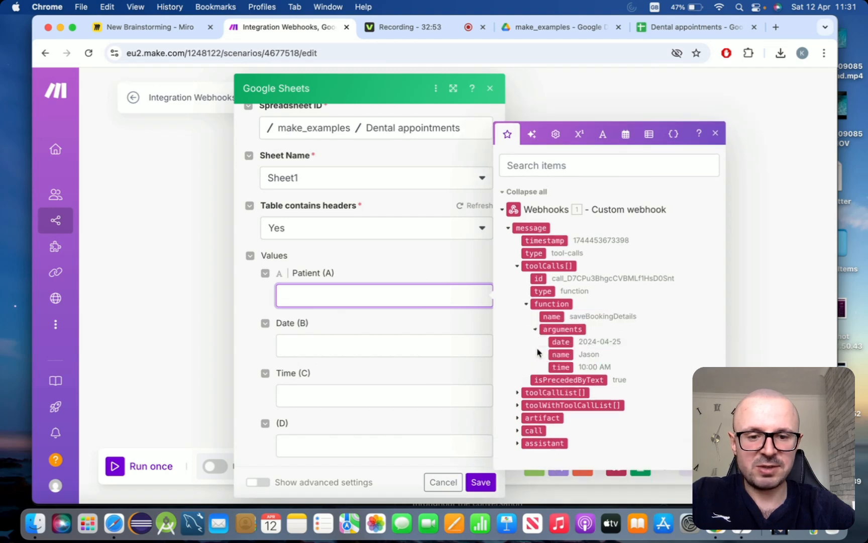
left_click(565, 355)
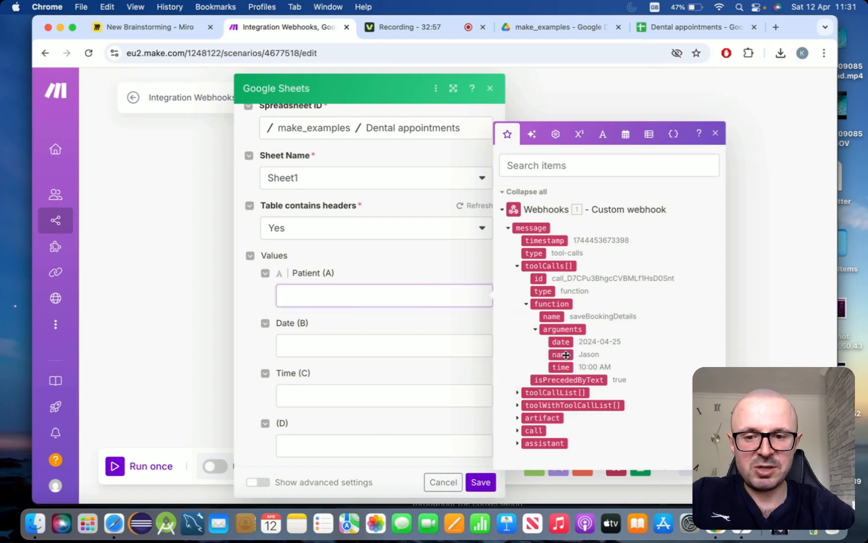
left_click(346, 357)
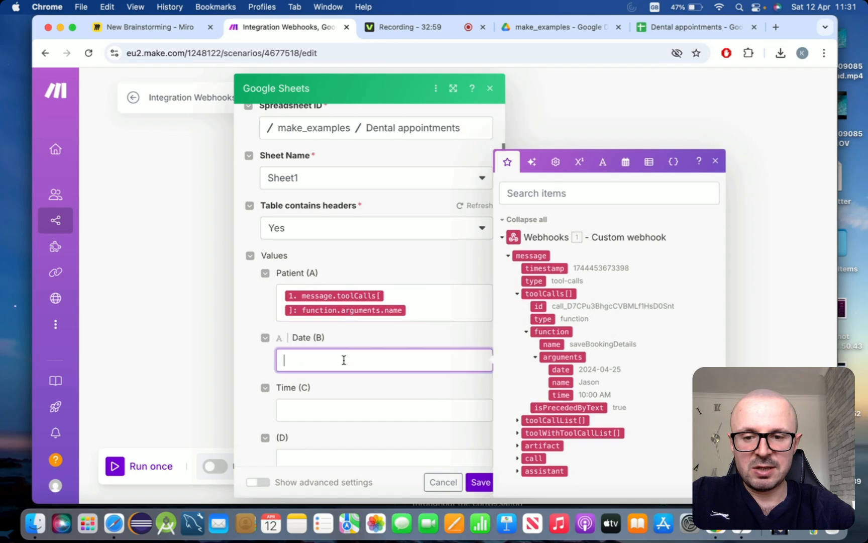
left_click(565, 369)
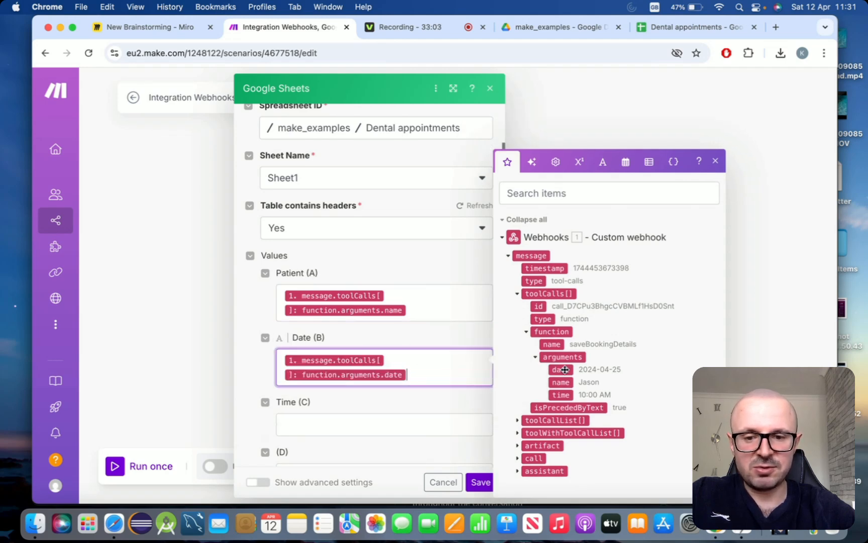
left_click(391, 425)
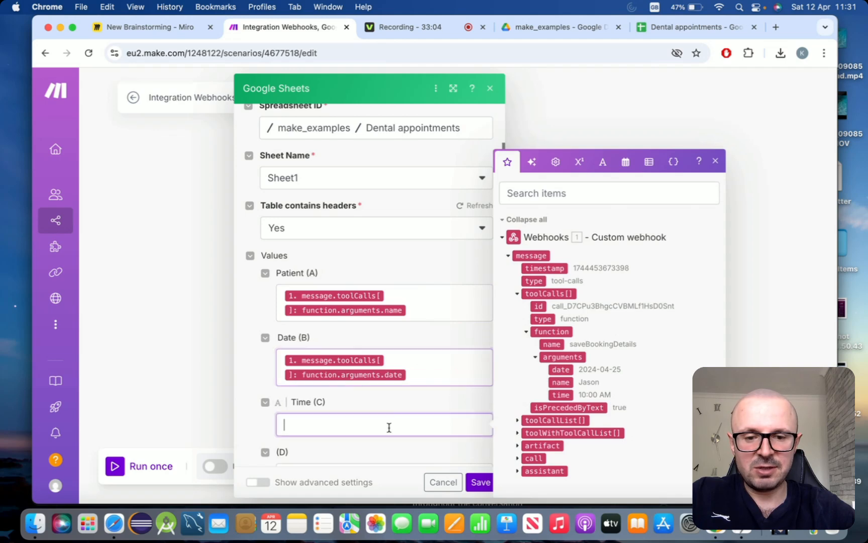
left_click(566, 395)
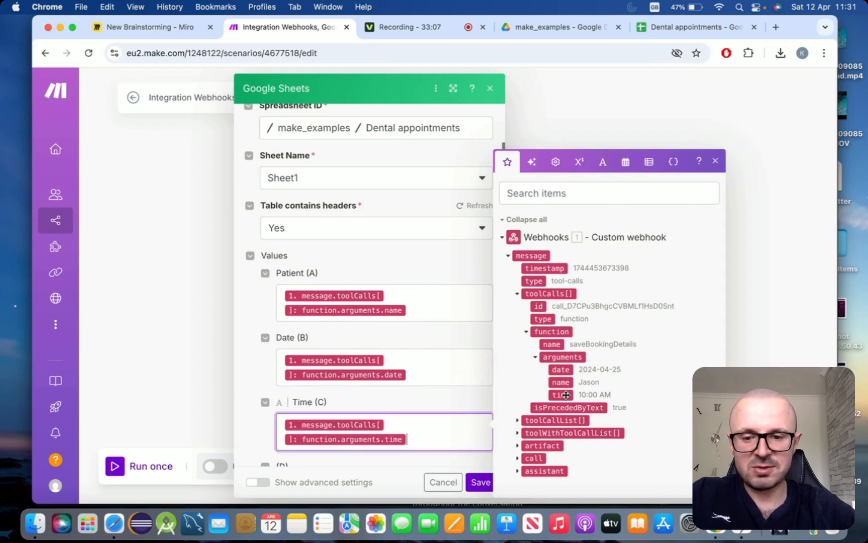
left_click(454, 404)
scroll(454, 402, "down", 3)
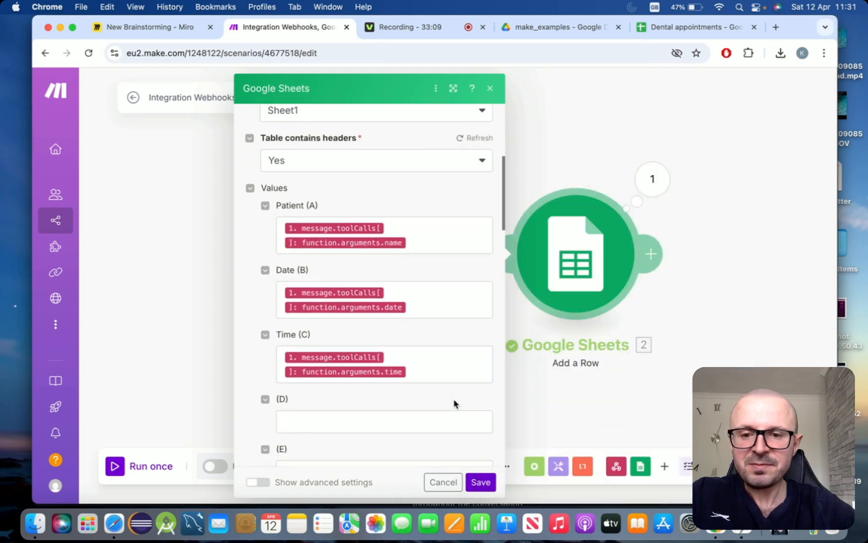
scroll(454, 403, "up", 3)
- Save the Add a Row mapping and run the scenario once to await webhook data
scroll(455, 399, "down", 3)
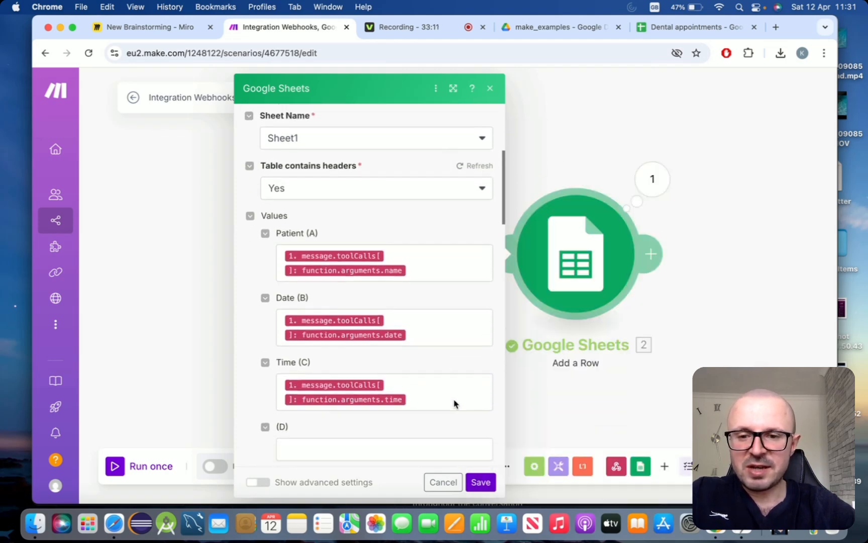
scroll(454, 399, "up", 2)
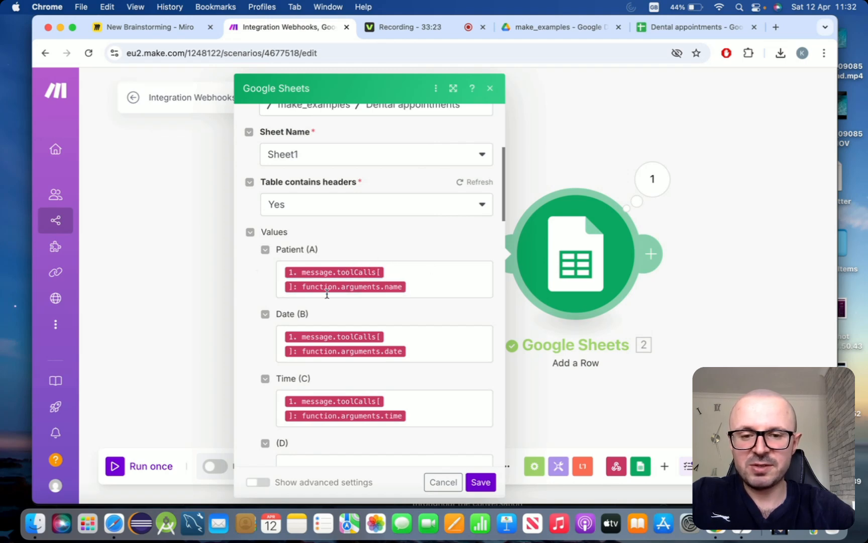
scroll(434, 322, "down", 2)
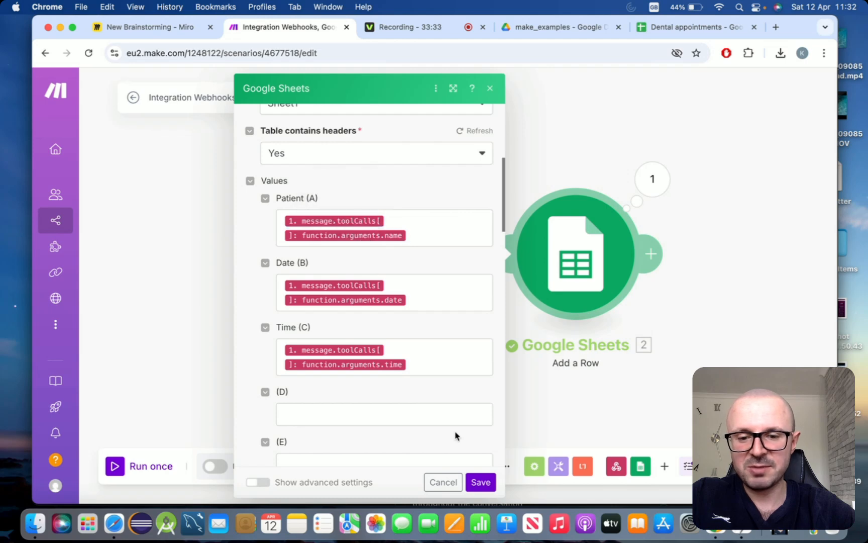
left_click(481, 483)
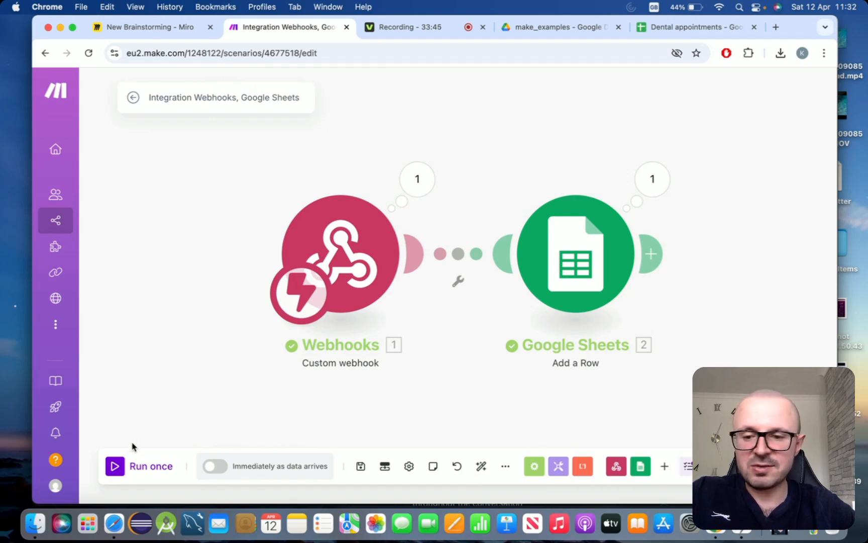
left_click(114, 468)
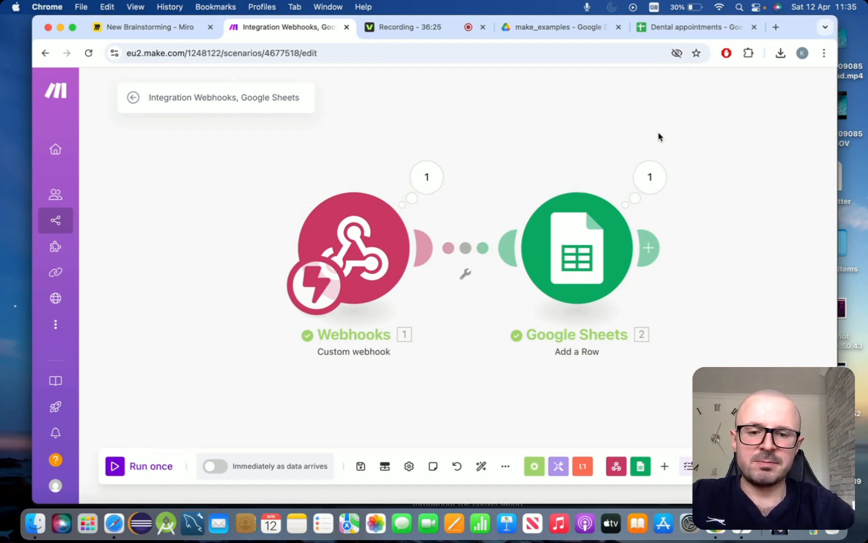
- Switch to Vapi with Cmd+Tab to trigger the saveBookingDetails tool call
key("super+Tab")
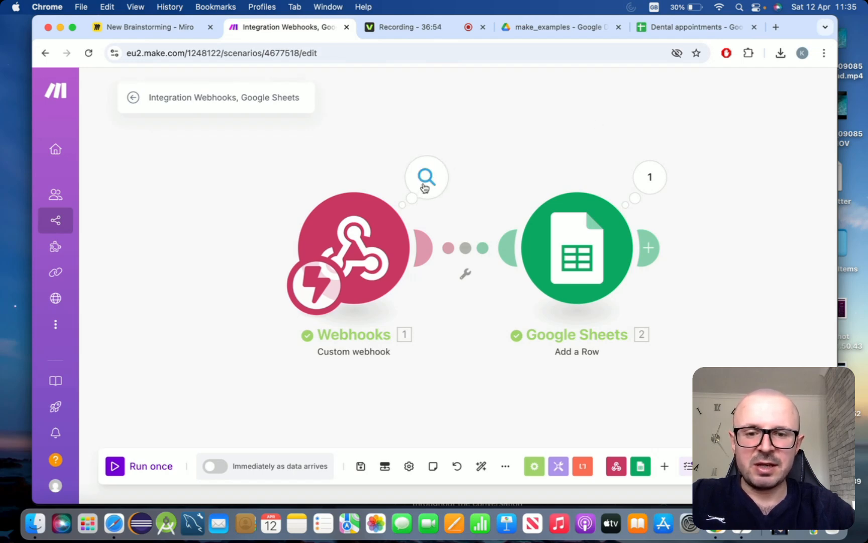
- Inspect the webhook output's tool call arguments: the patient's name, date 2024-04-25 and time 10:00
left_click(423, 188)
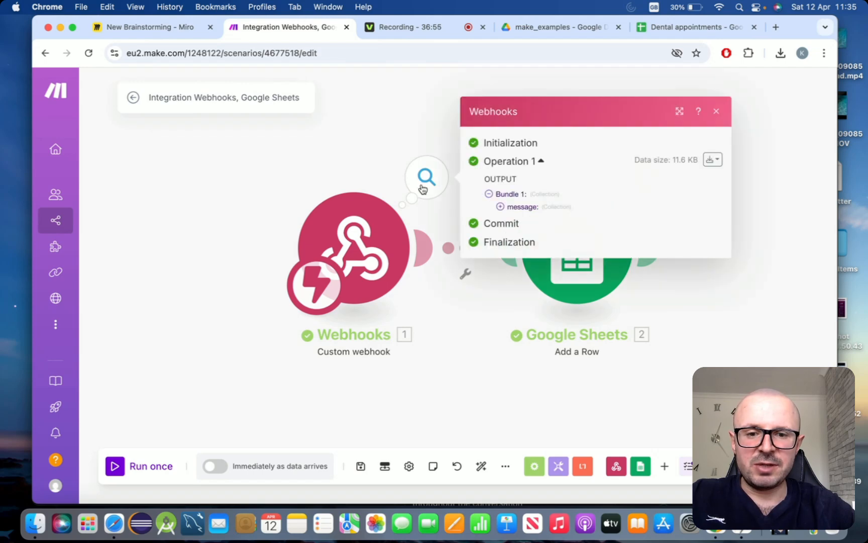
left_click(501, 211)
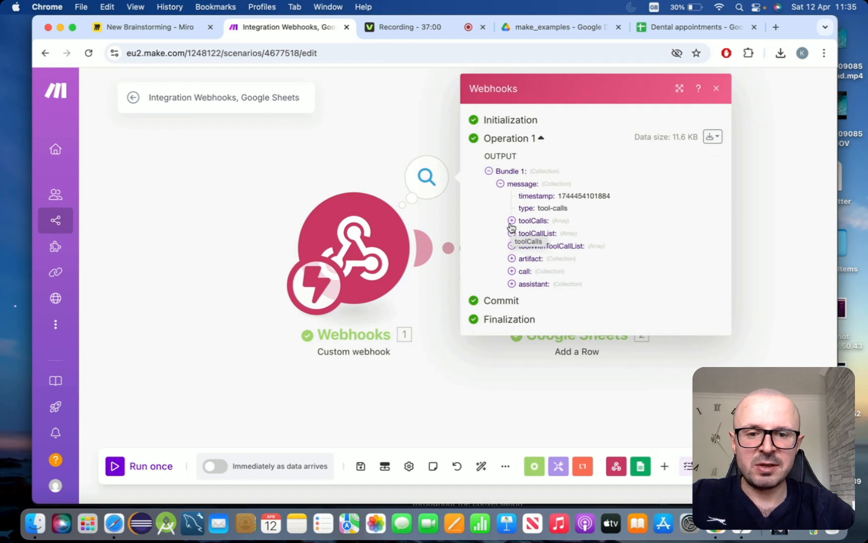
left_click(511, 222)
left_click(523, 233)
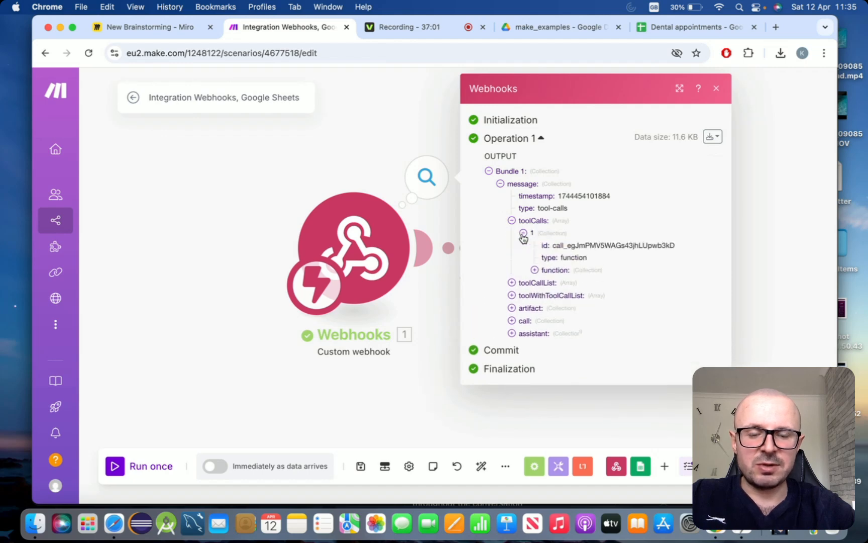
left_click(535, 270)
left_click(546, 295)
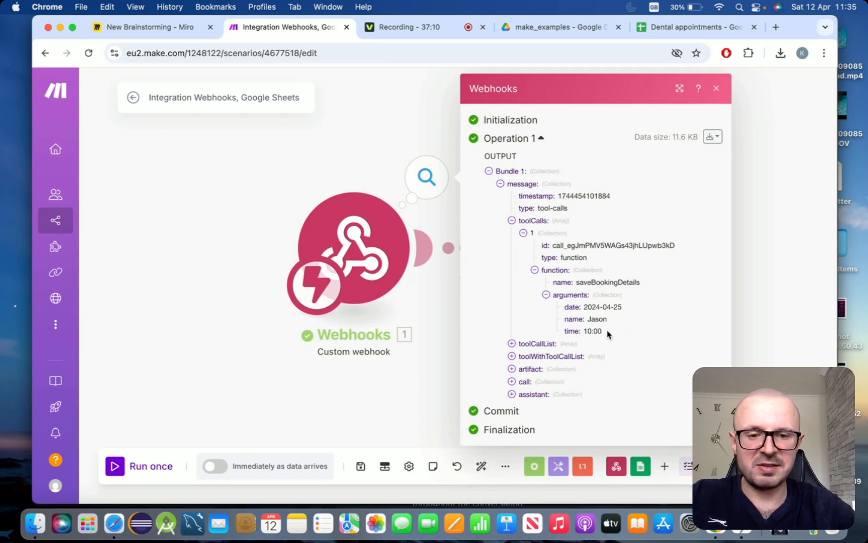
left_click(716, 88)
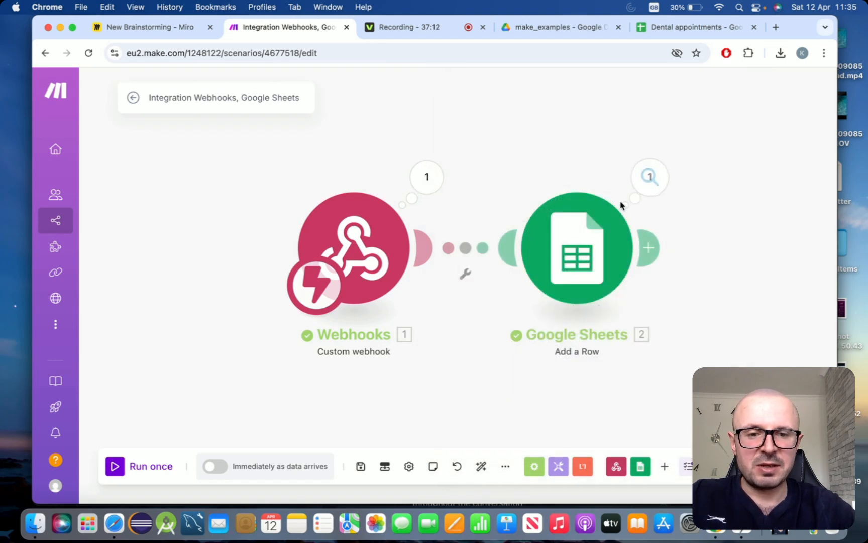
- Confirm the Add a Row module wrote row 2, then view the Dental appointments sheet
left_click(649, 180)
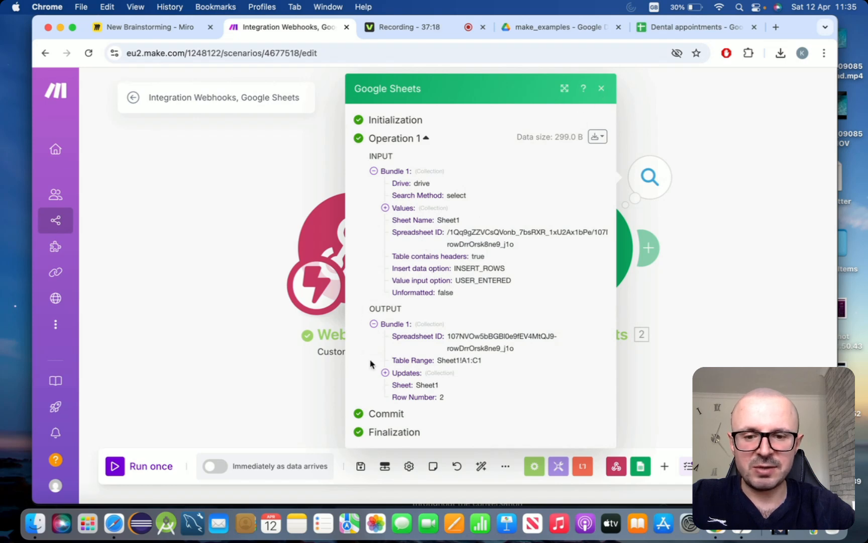
left_click(385, 372)
scroll(423, 304, "down", 1)
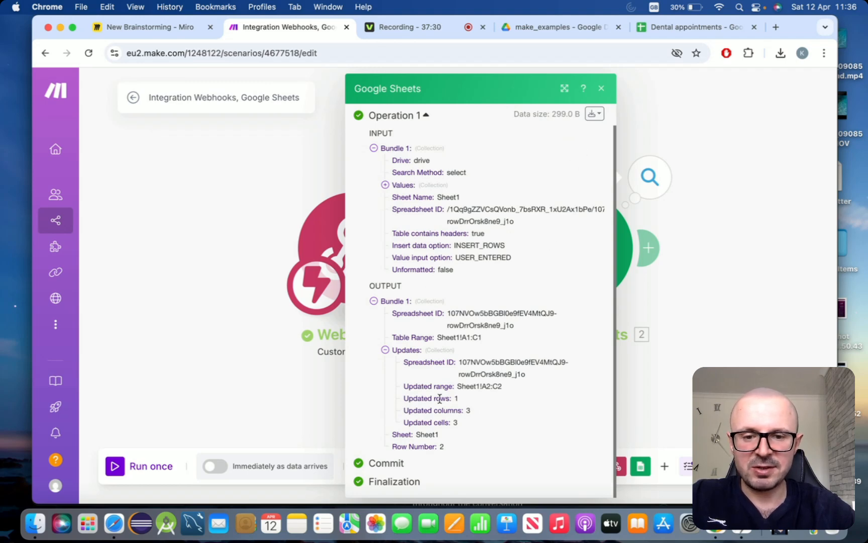
left_click(600, 93)
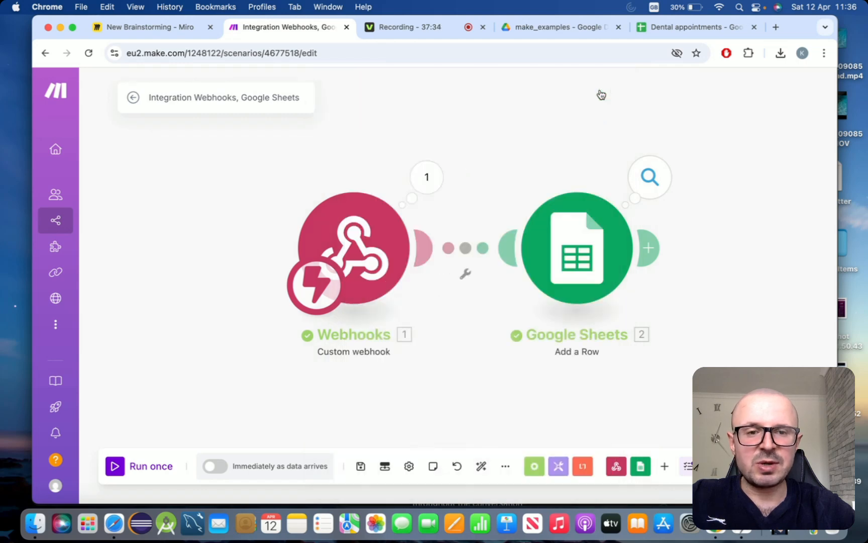
left_click(656, 30)
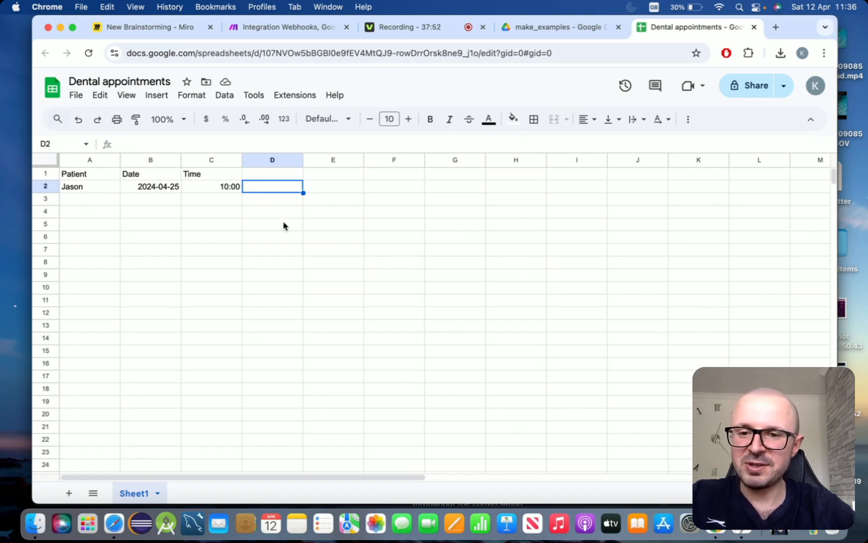
key("Down")
left_click(281, 190)
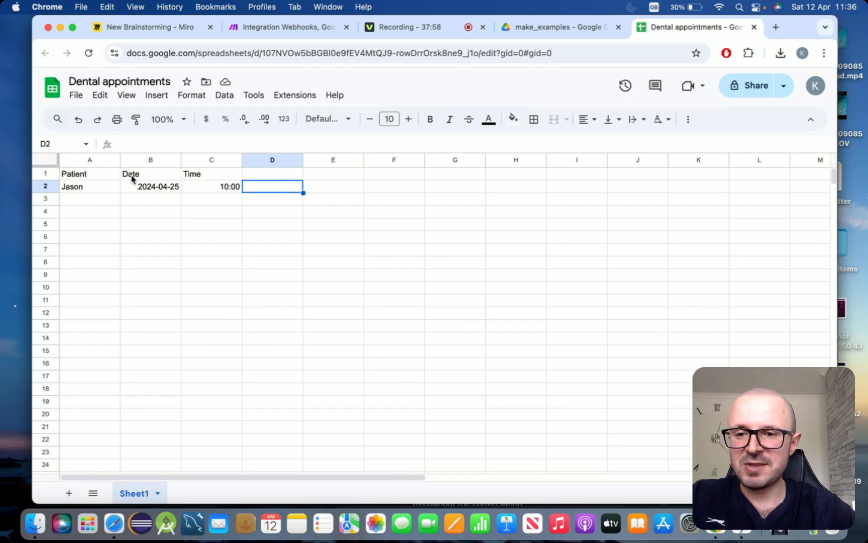
left_click(278, 225)
left_click(280, 213)
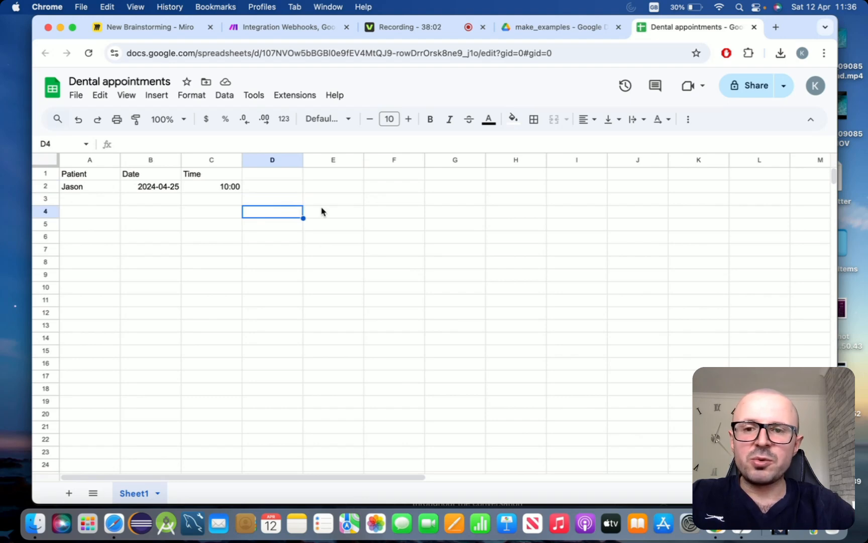